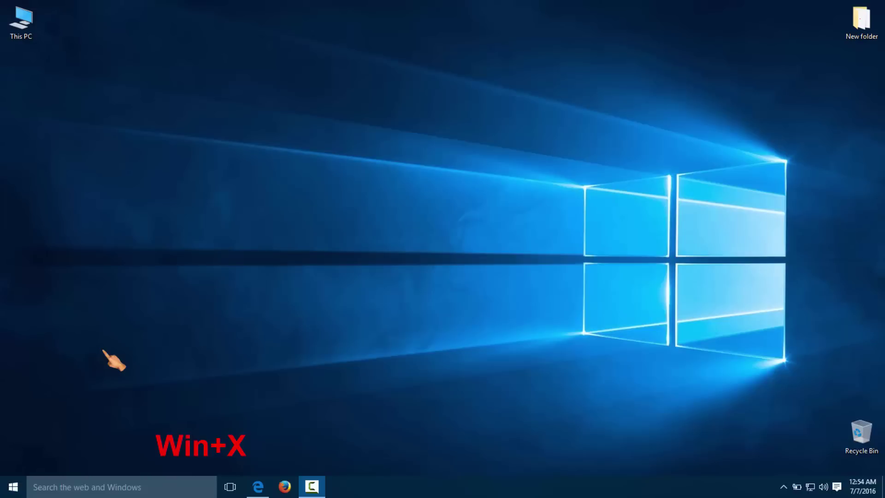
# Turn off fast startup in the shutdown settings of Power Options and save the change.
pyautogui.press('super+x')
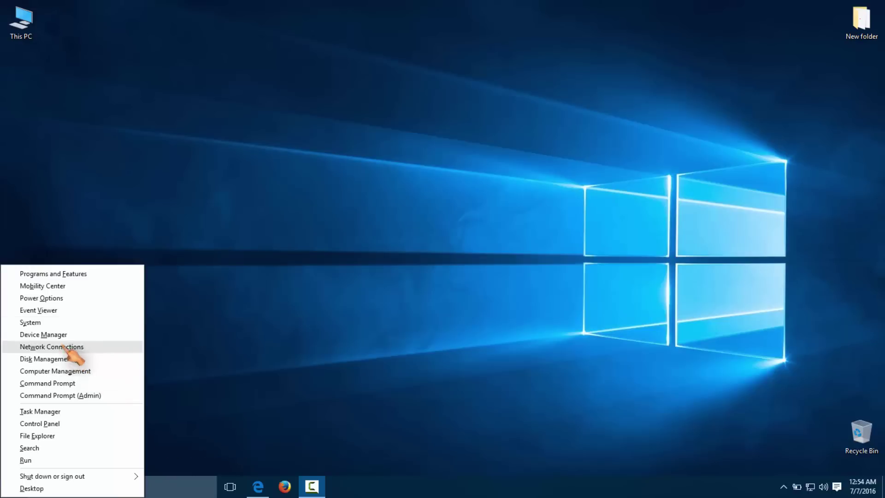
pyautogui.click(34, 298)
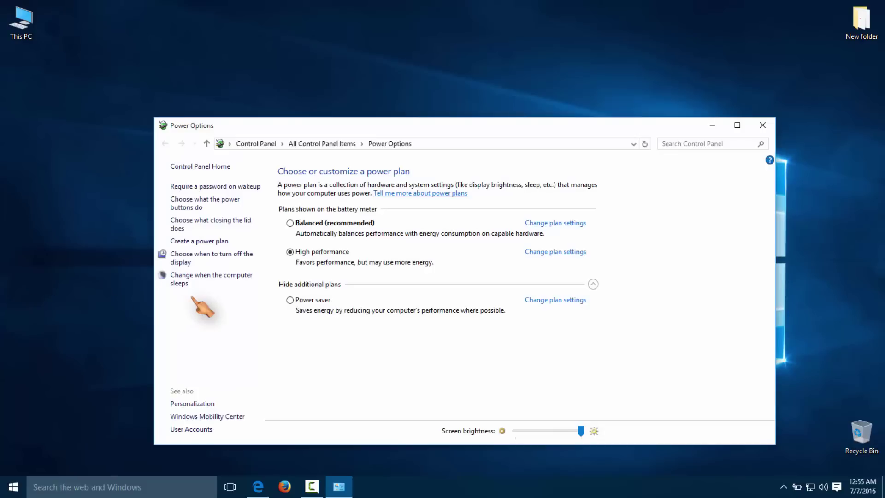
pyautogui.click(195, 225)
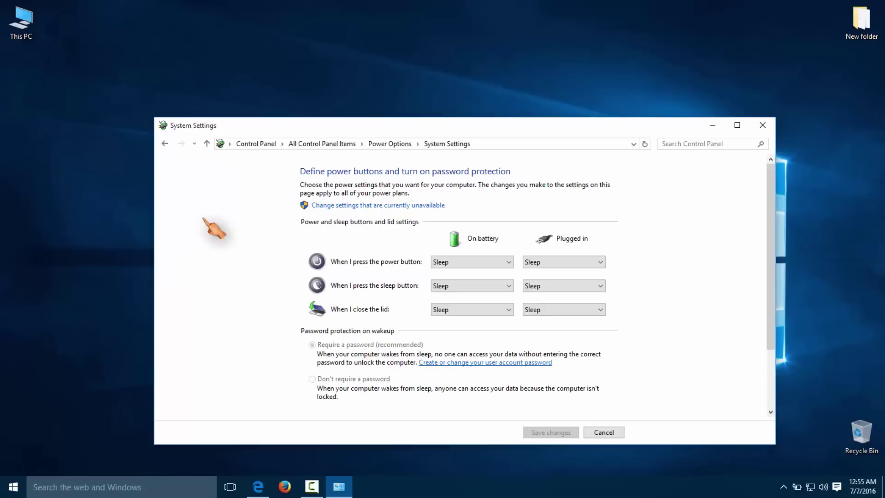
pyautogui.click(336, 205)
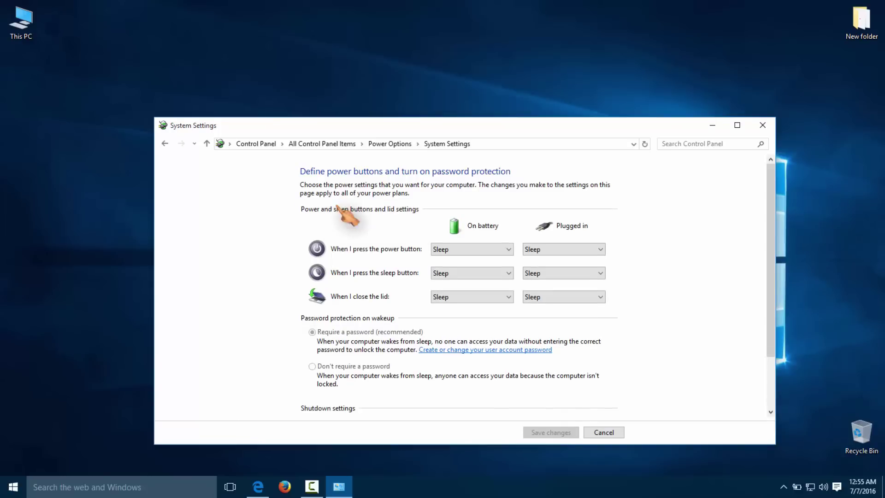
pyautogui.click(737, 126)
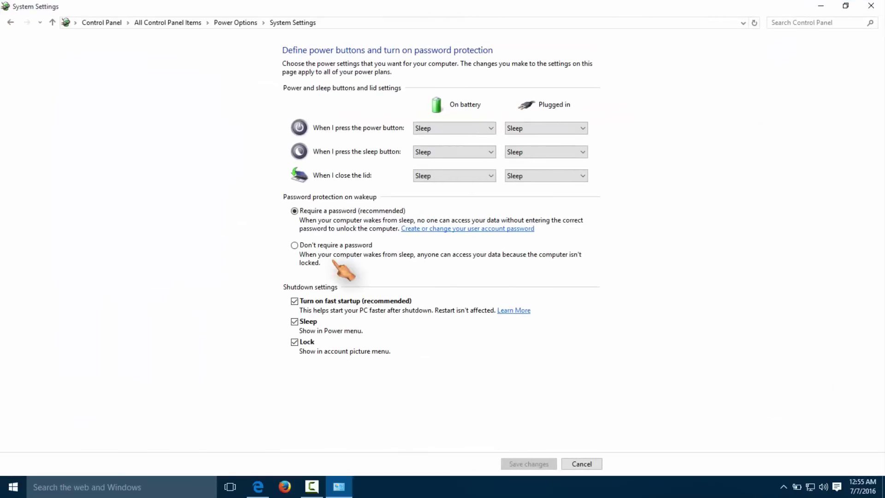
pyautogui.click(294, 300)
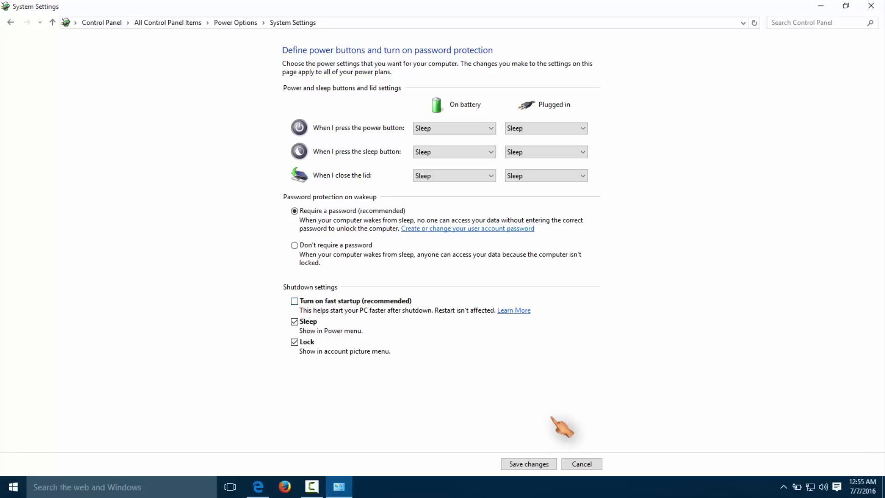
pyautogui.click(529, 464)
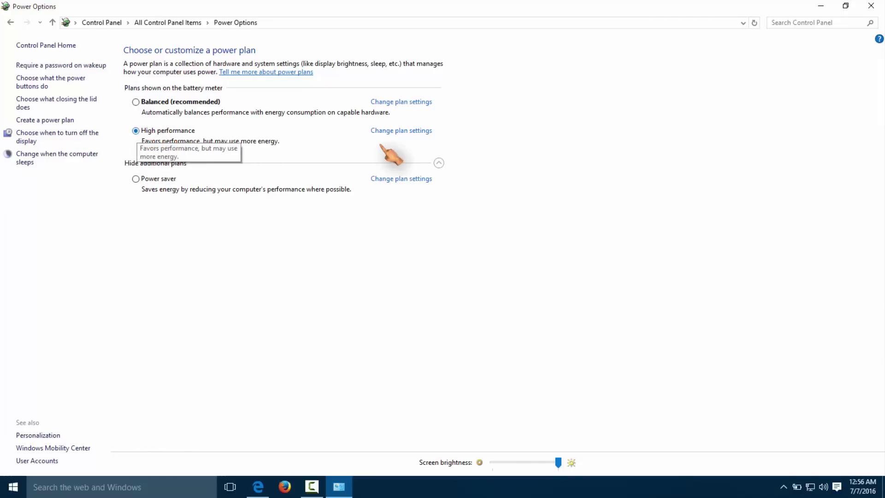
# Set the High performance plan's minimum processor state on battery to 100% in the advanced power settings.
pyautogui.click(385, 131)
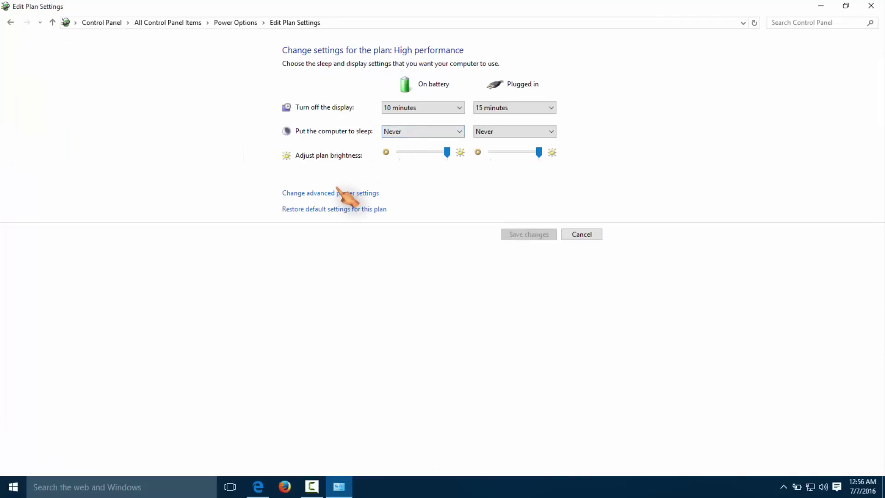
pyautogui.click(321, 193)
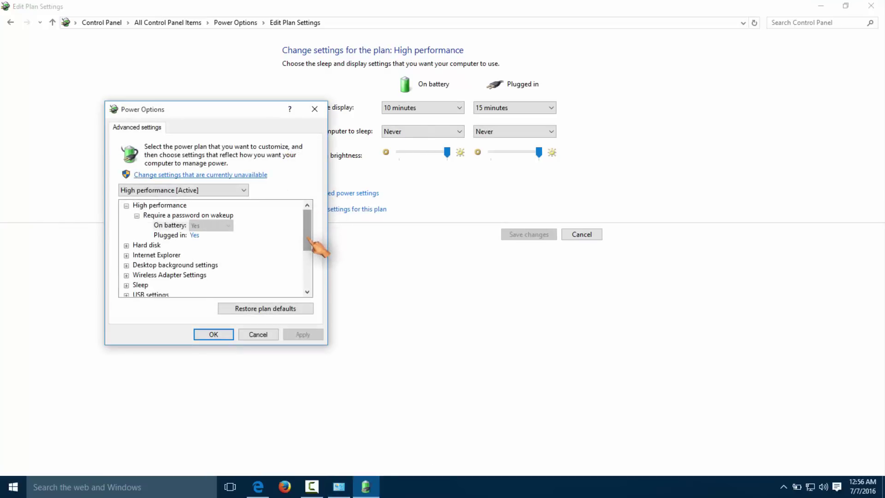
pyautogui.moveTo(308, 241); pyautogui.dragTo(308, 257)
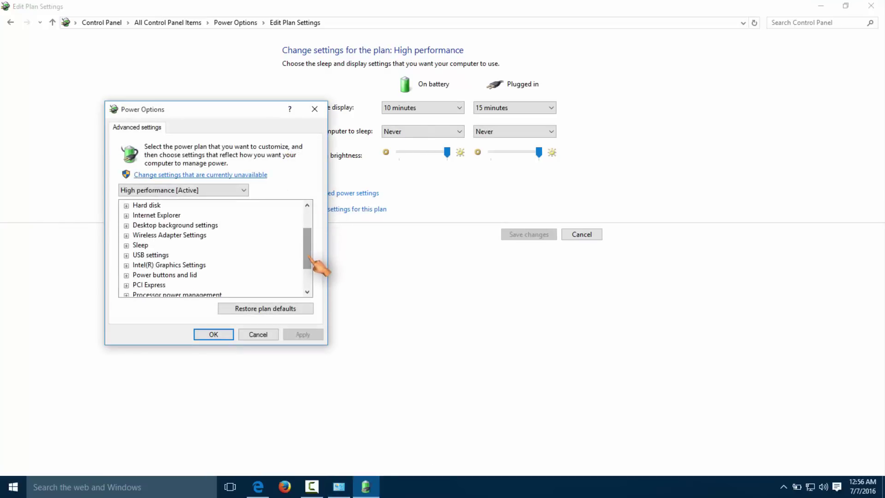
pyautogui.moveTo(308, 257); pyautogui.dragTo(305, 263)
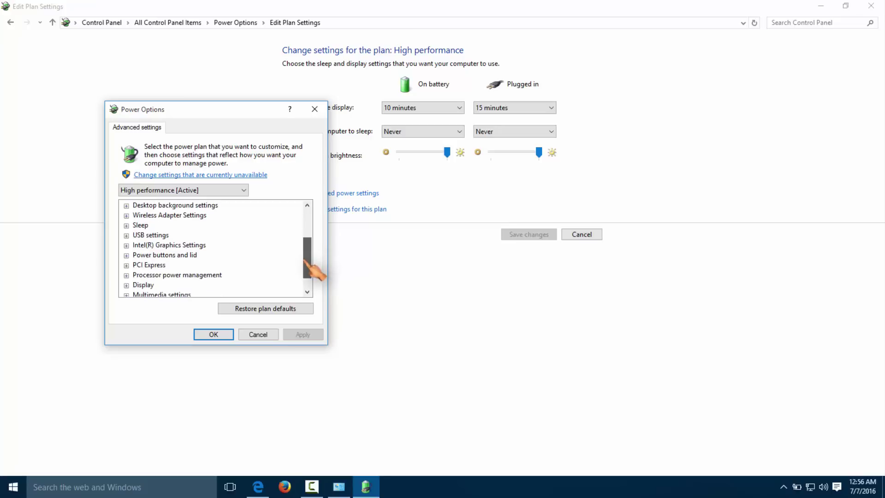
pyautogui.doubleClick(204, 275)
pyautogui.doubleClick(199, 266)
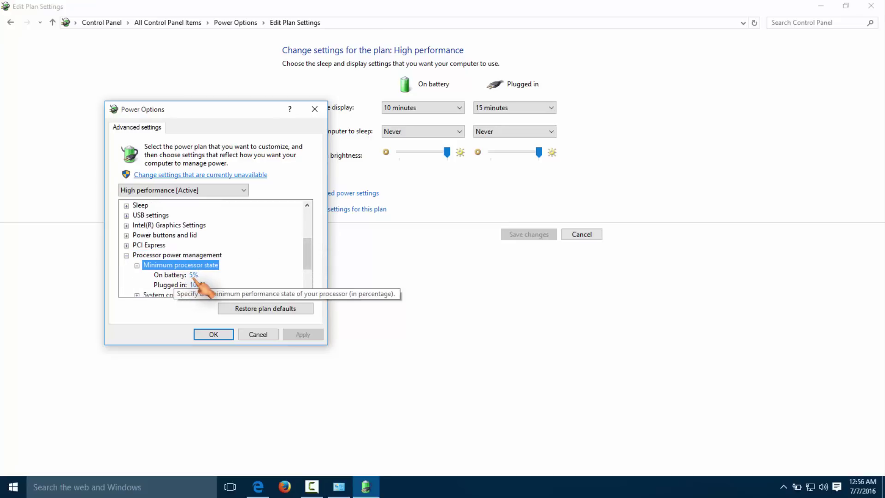
pyautogui.click(193, 276)
pyautogui.write('100')
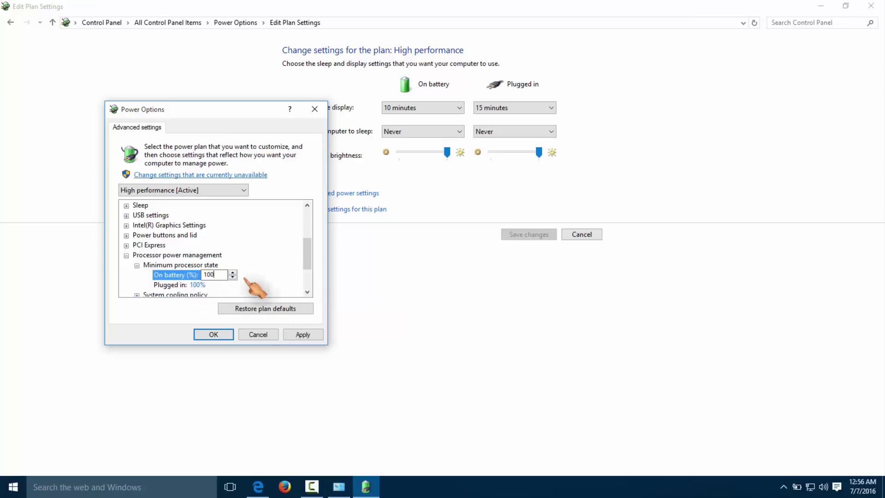
pyautogui.click(216, 335)
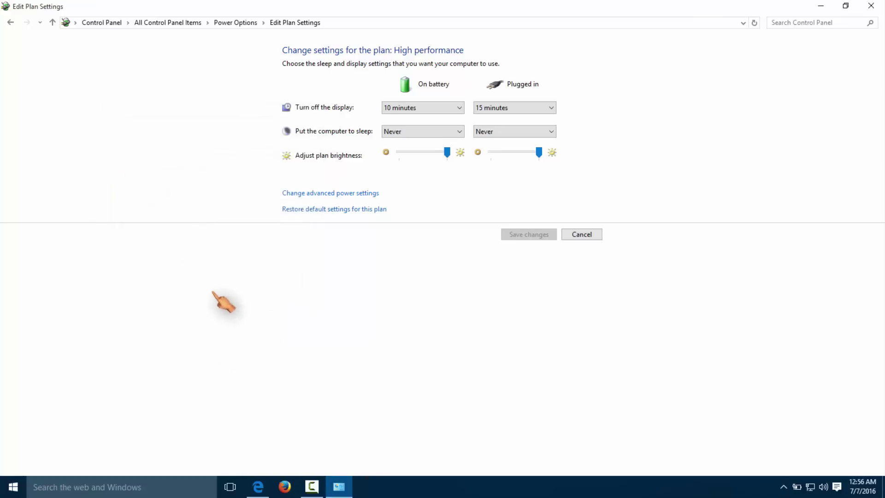
# Check the High performance plan's minimum and maximum processor states and its Intel(R) Graphics Power Plan, then close Power Options.
pyautogui.click(323, 193)
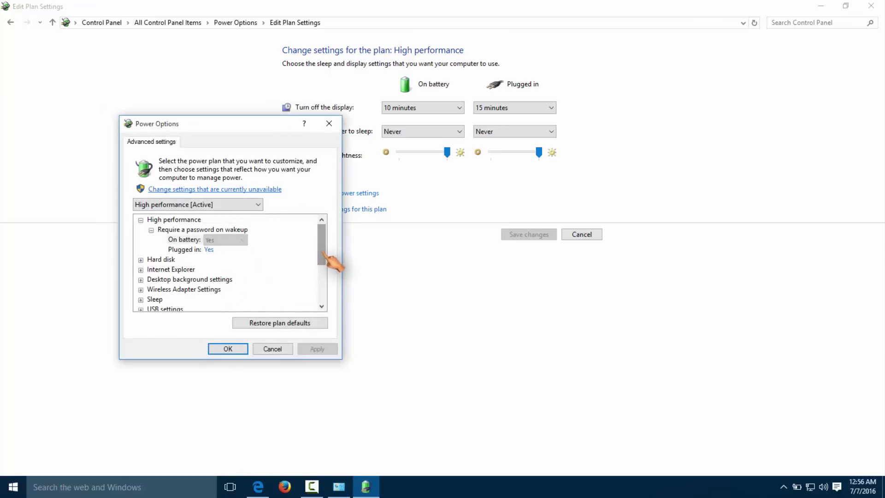
pyautogui.moveTo(321, 261); pyautogui.dragTo(321, 291)
pyautogui.doubleClick(226, 270)
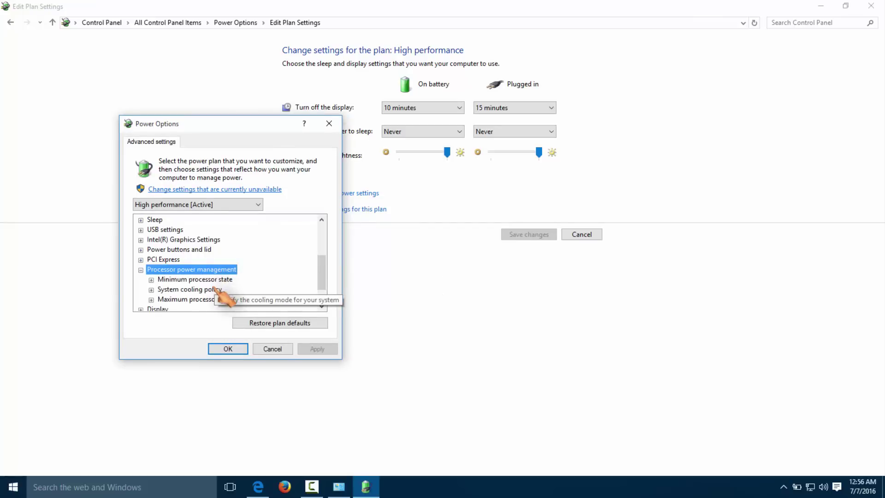
pyautogui.doubleClick(215, 279)
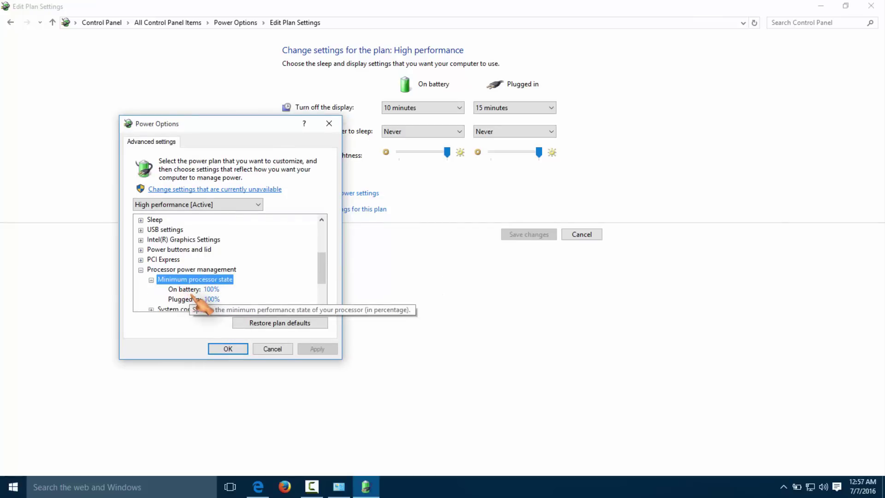
pyautogui.moveTo(322, 278); pyautogui.dragTo(323, 286)
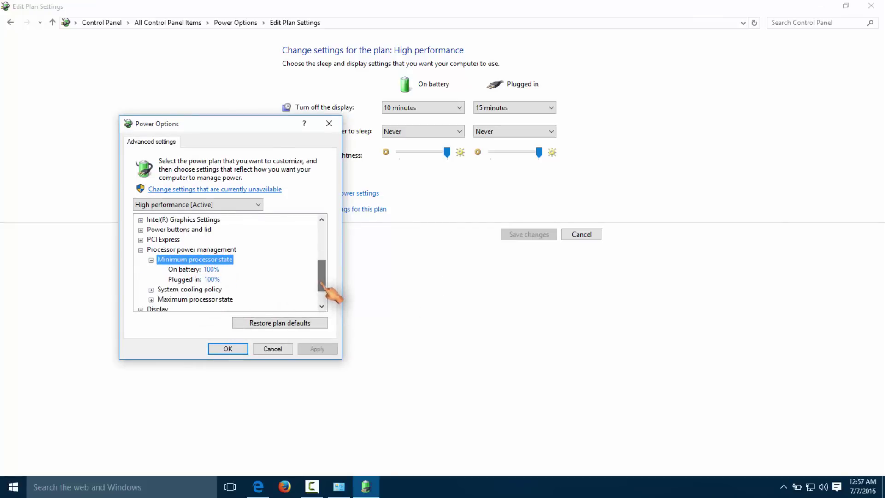
pyautogui.doubleClick(222, 300)
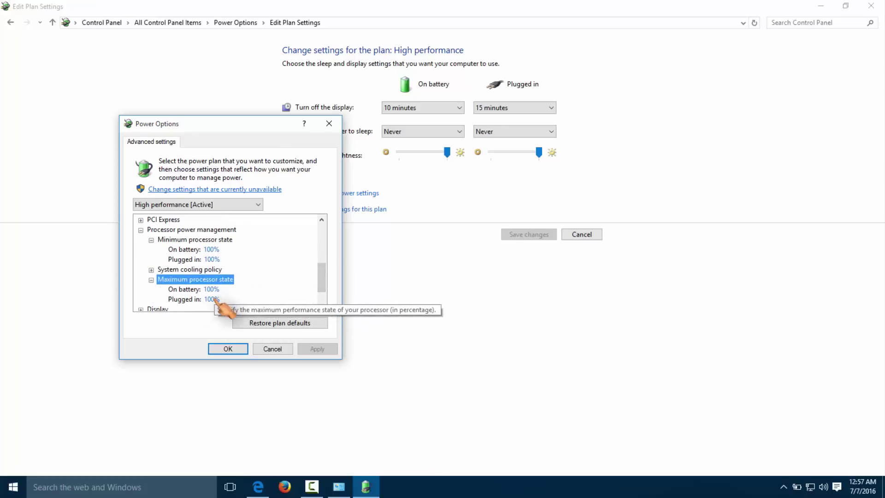
pyautogui.moveTo(322, 288); pyautogui.dragTo(321, 274)
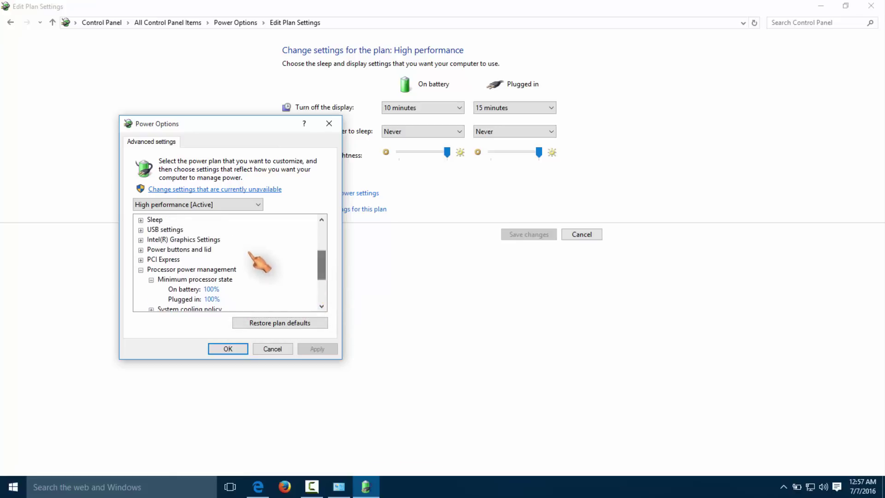
pyautogui.doubleClick(208, 239)
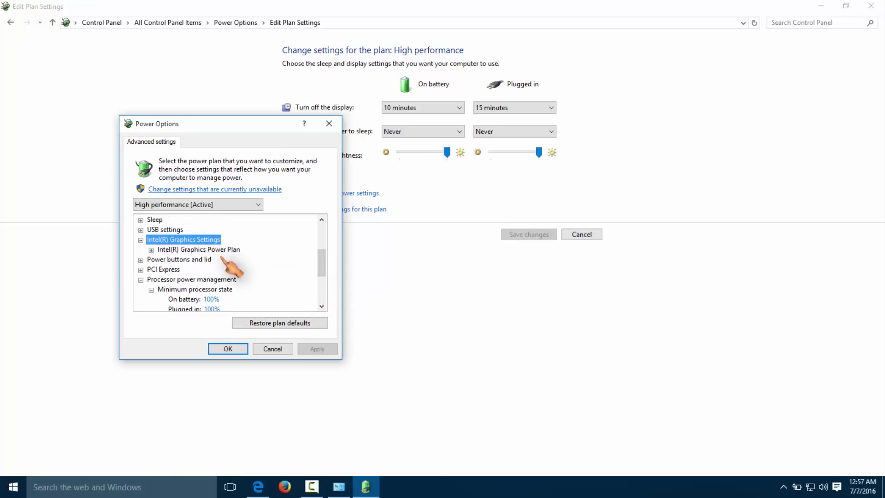
pyautogui.doubleClick(216, 249)
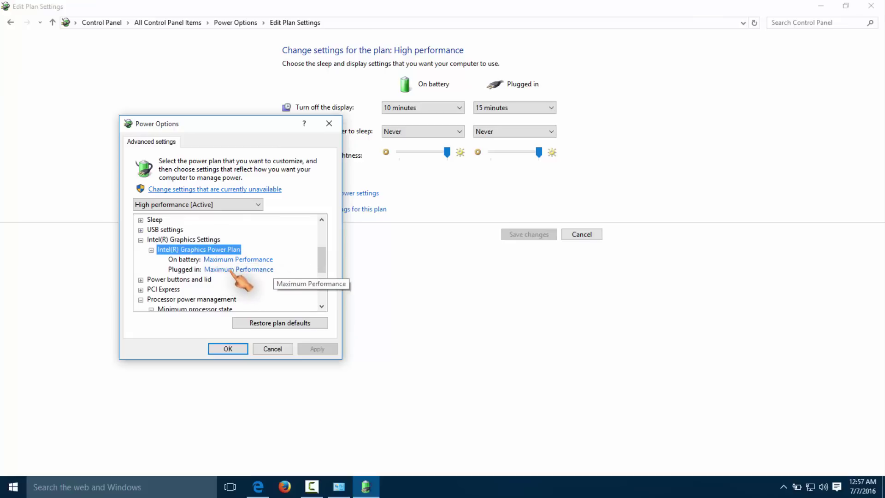
pyautogui.click(228, 348)
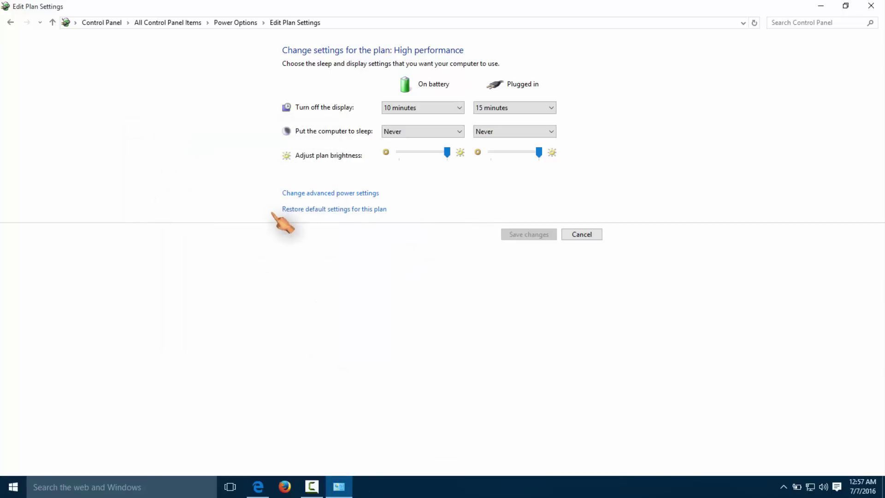
pyautogui.click(872, 7)
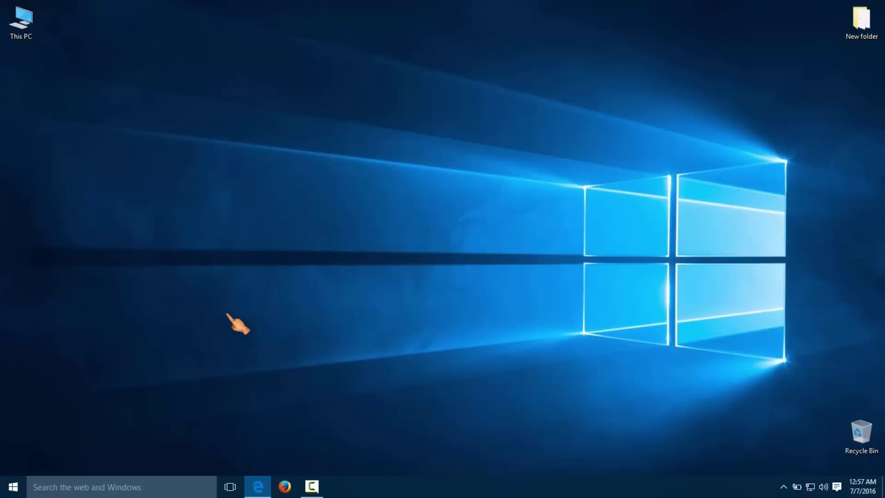
# Open System Configuration by running msconfig from the Run dialog.
pyautogui.click(143, 486)
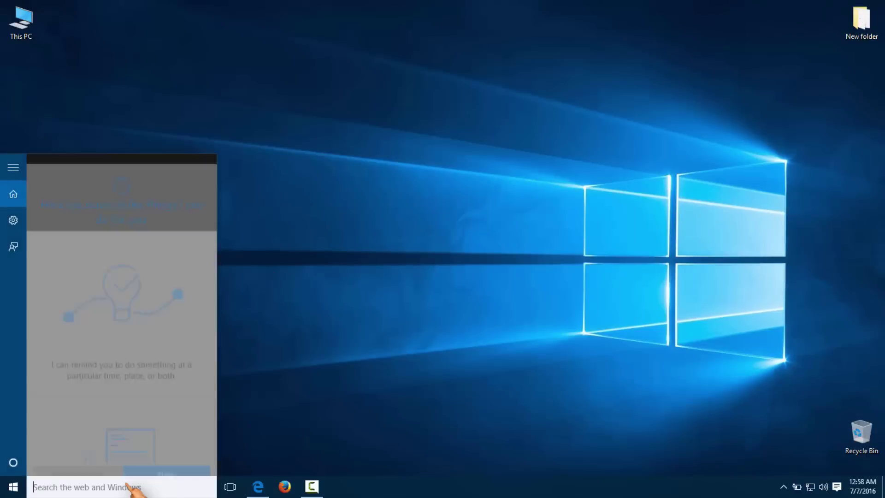
pyautogui.write('run')
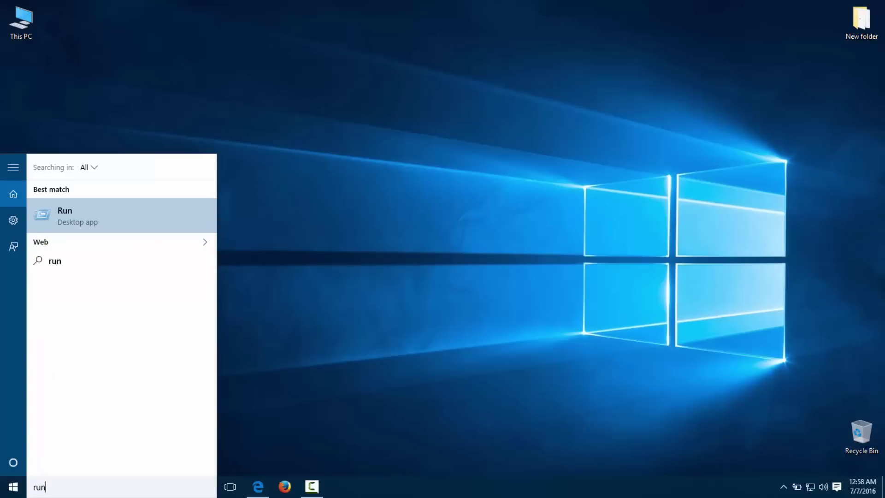
pyautogui.click(64, 213)
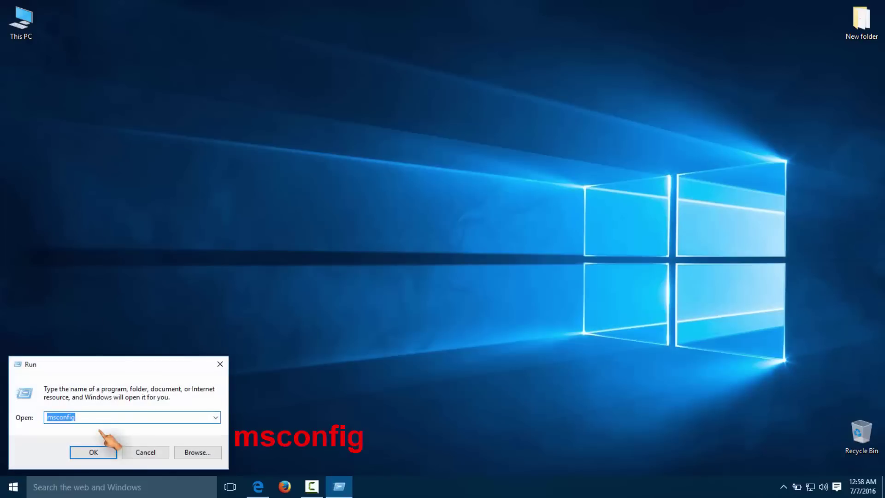
pyautogui.click(95, 453)
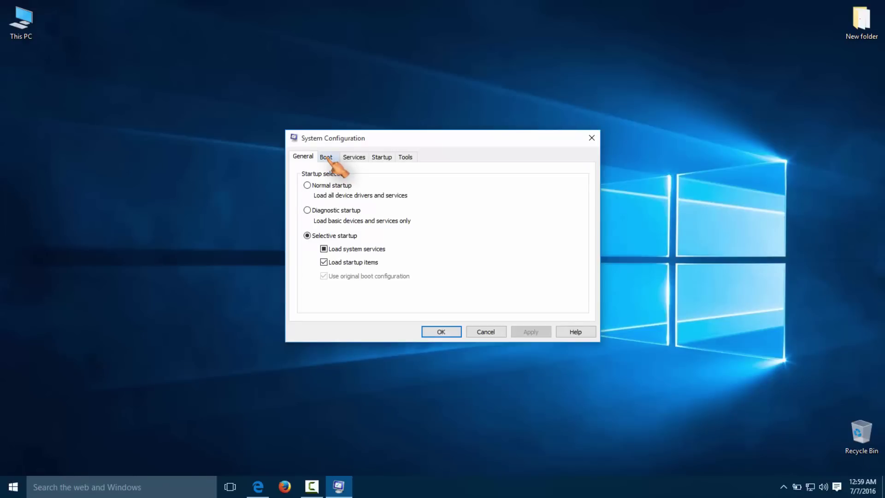
# Enable No GUI boot for Windows 10, set the boot timeout to 3 seconds, and apply the settings.
pyautogui.click(326, 157)
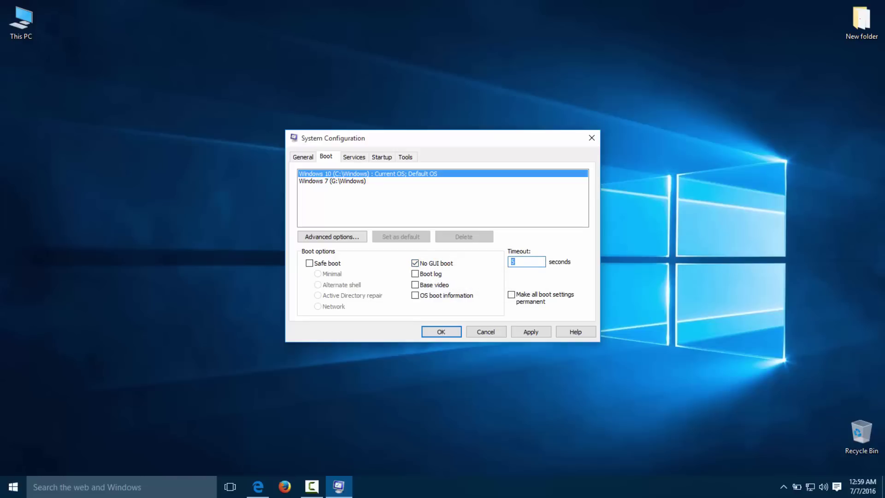
pyautogui.write('3')
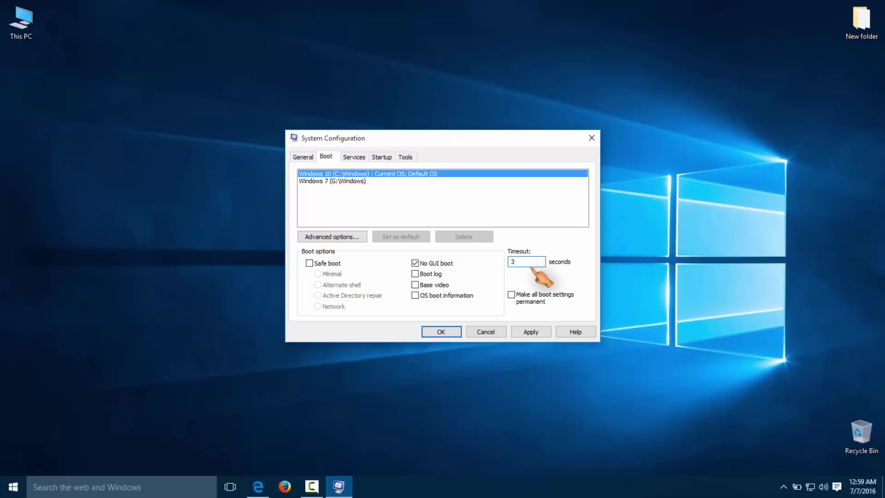
pyautogui.click(531, 331)
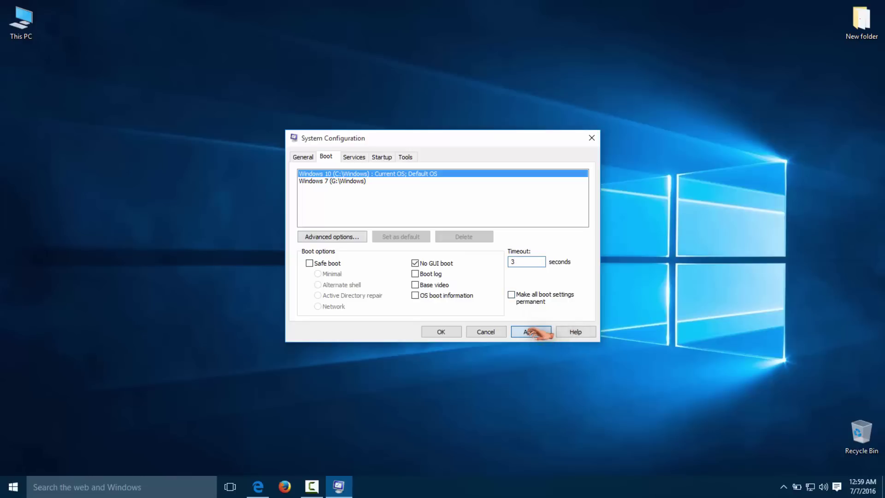
# In the Windows 10 advanced boot options, set the number of processors to 4 and enable maximum memory at 4096.
pyautogui.click(342, 237)
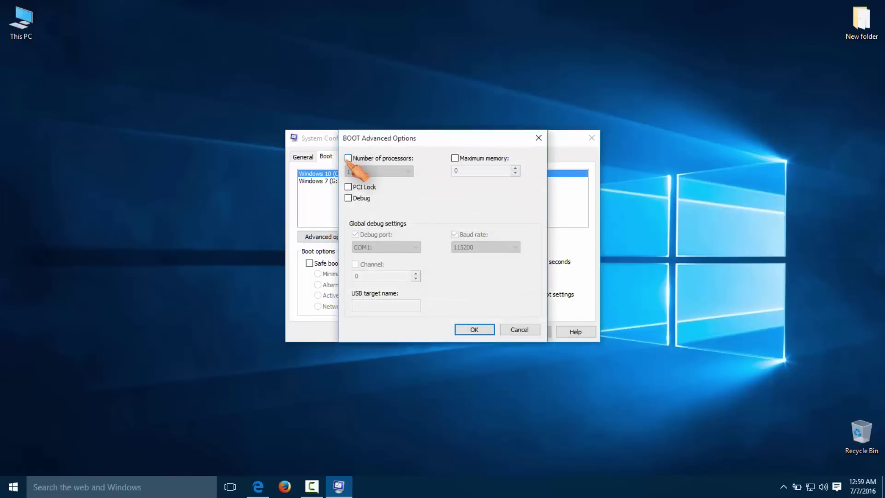
pyautogui.click(348, 158)
pyautogui.click(408, 171)
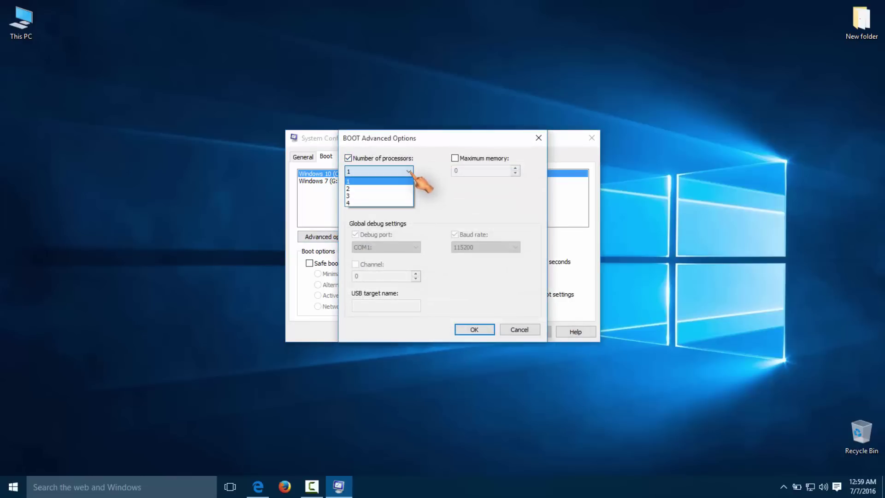
pyautogui.click(382, 204)
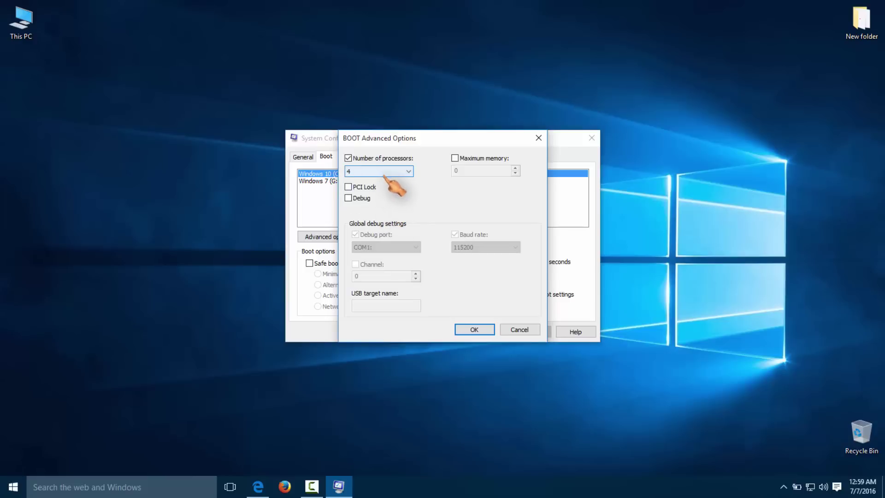
pyautogui.click(455, 158)
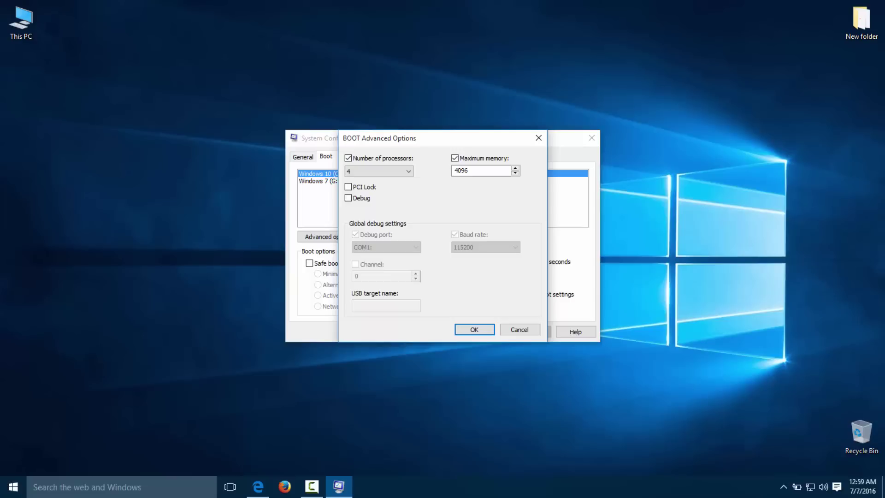
pyautogui.click(474, 329)
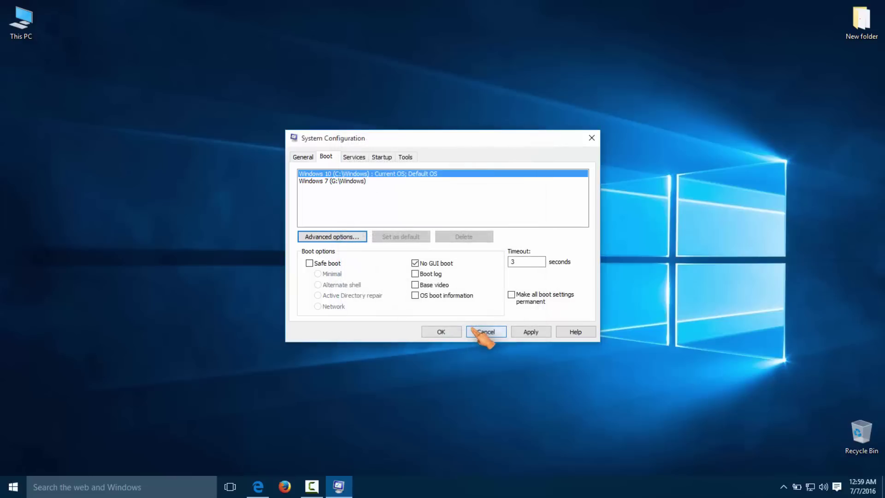
# Hide all Microsoft services in the services list and disable the IObit LiveUpdate service.
pyautogui.click(356, 157)
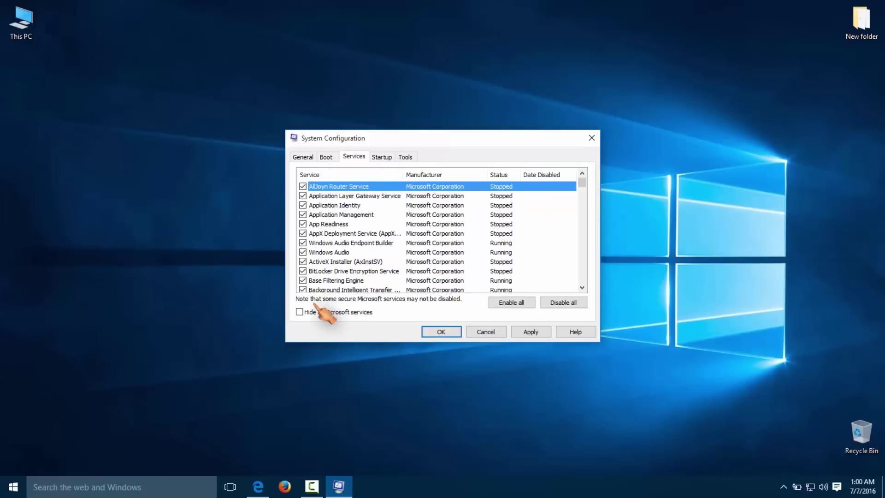
pyautogui.click(300, 311)
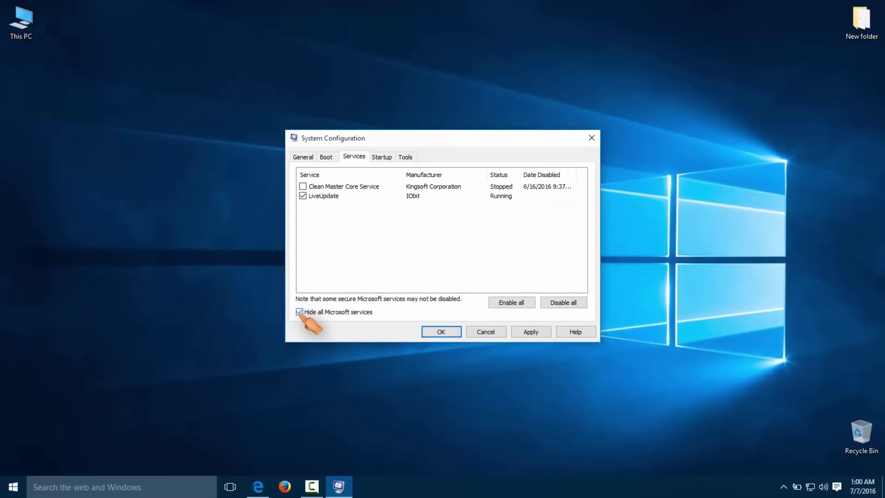
pyautogui.click(303, 196)
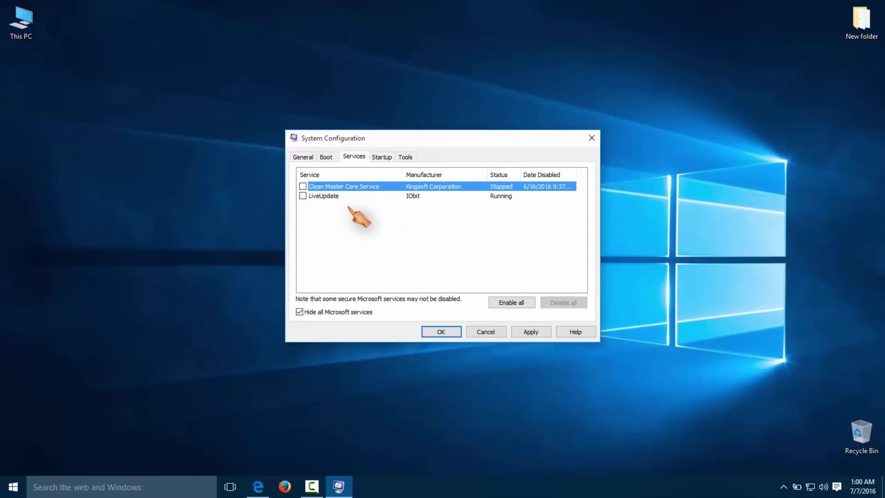
# Review the full services list with Microsoft services shown, then hide them again and apply the service changes.
pyautogui.click(300, 312)
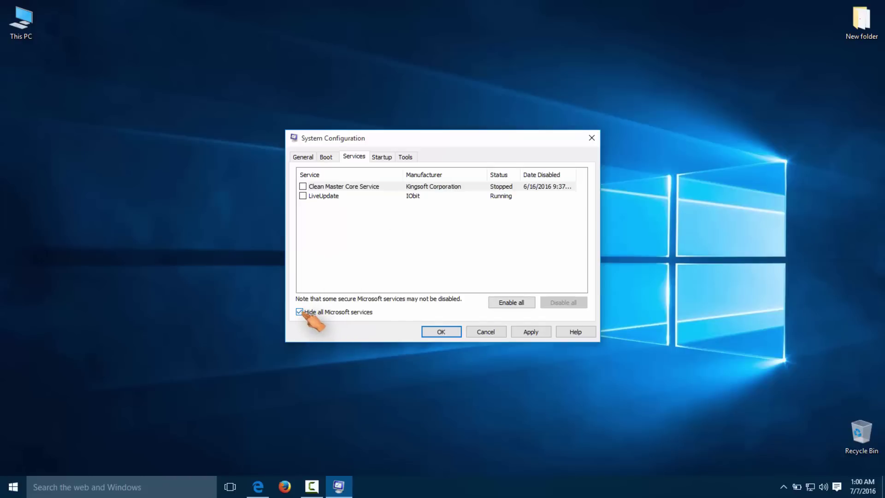
pyautogui.scroll(-10, 357, 212)
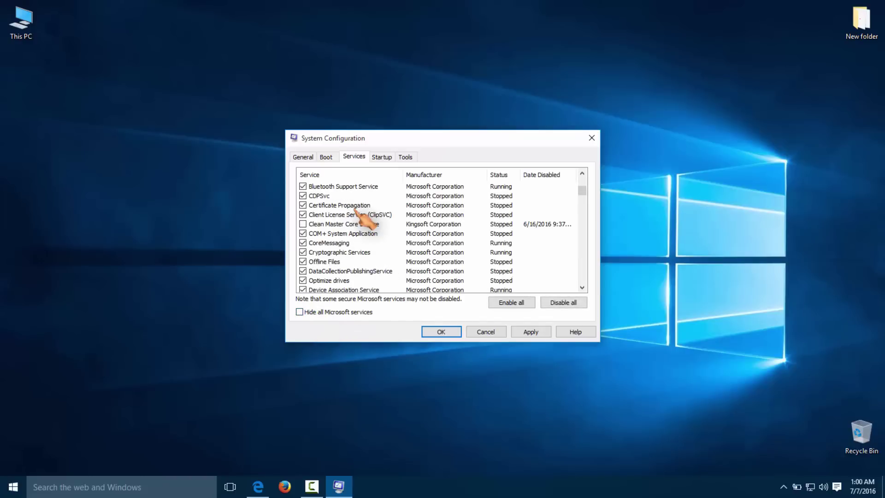
pyautogui.scroll(-10, 361, 217)
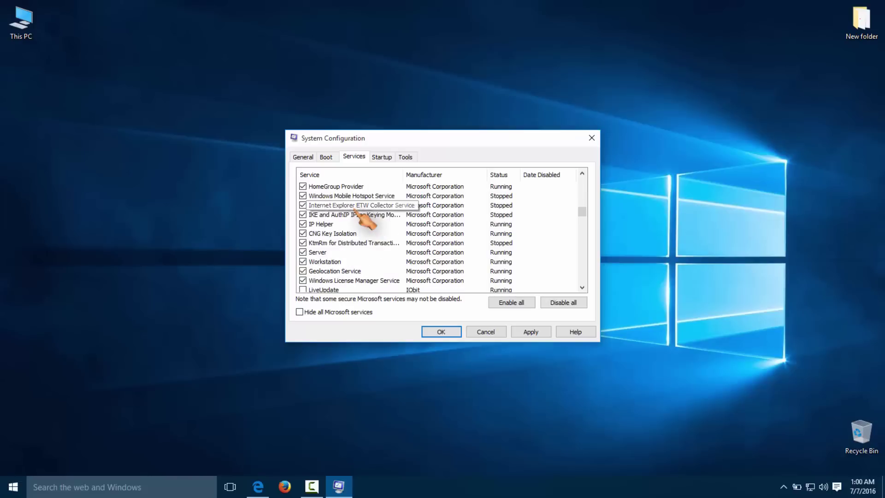
pyautogui.scroll(-8, 364, 219)
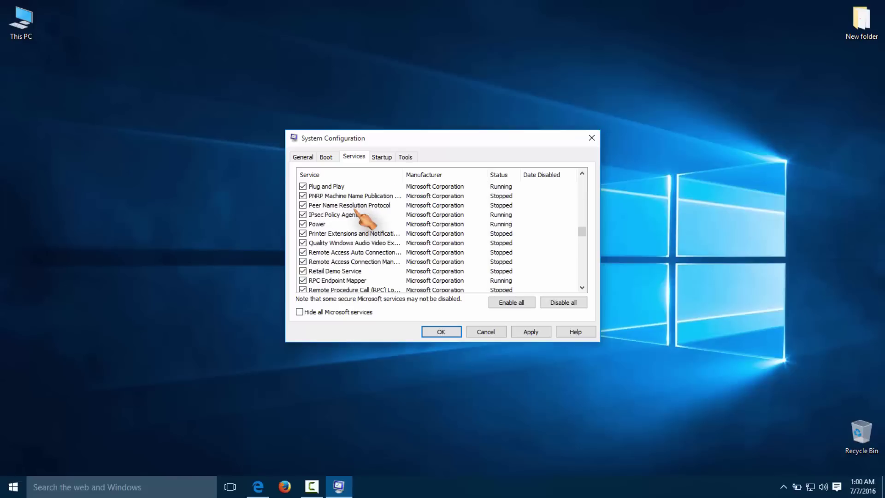
pyautogui.scroll(-3, 364, 219)
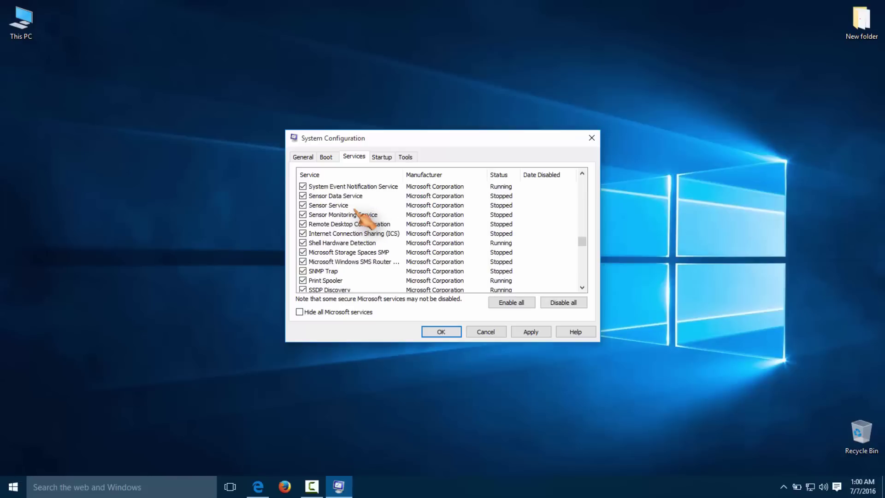
pyautogui.scroll(-3, 364, 219)
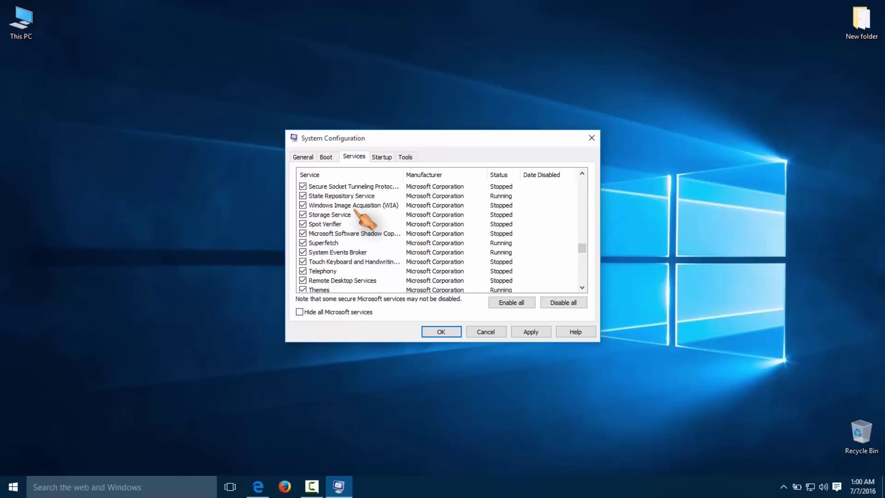
pyautogui.scroll(-3, 361, 216)
pyautogui.scroll(20, 350, 235)
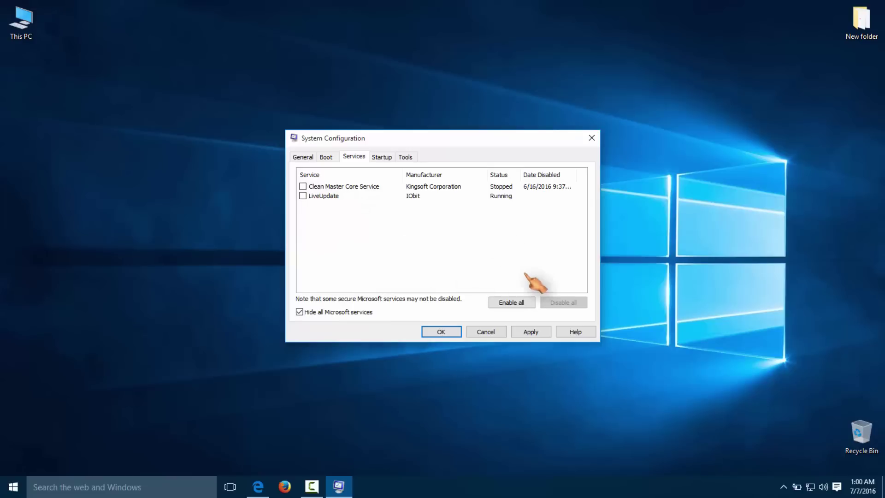
pyautogui.click(530, 332)
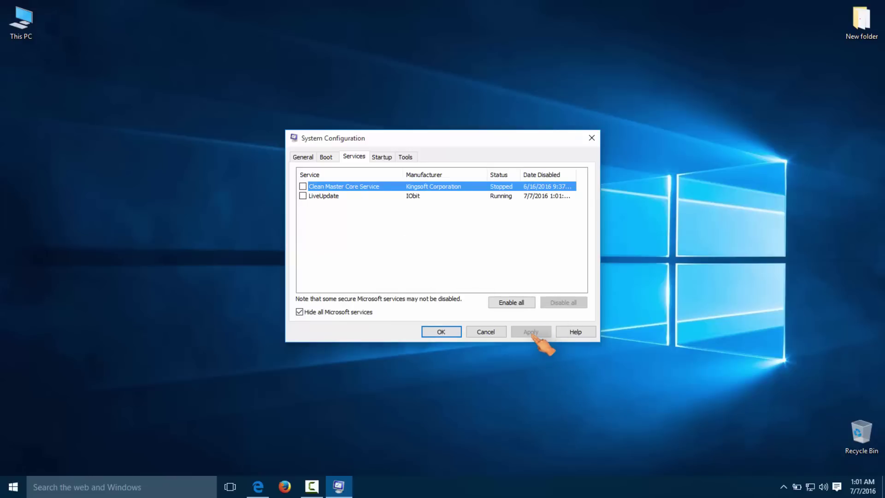
# Open Task Manager from the System Configuration startup section and disable Clean Master and Microsoft OneDrive at startup.
pyautogui.click(381, 157)
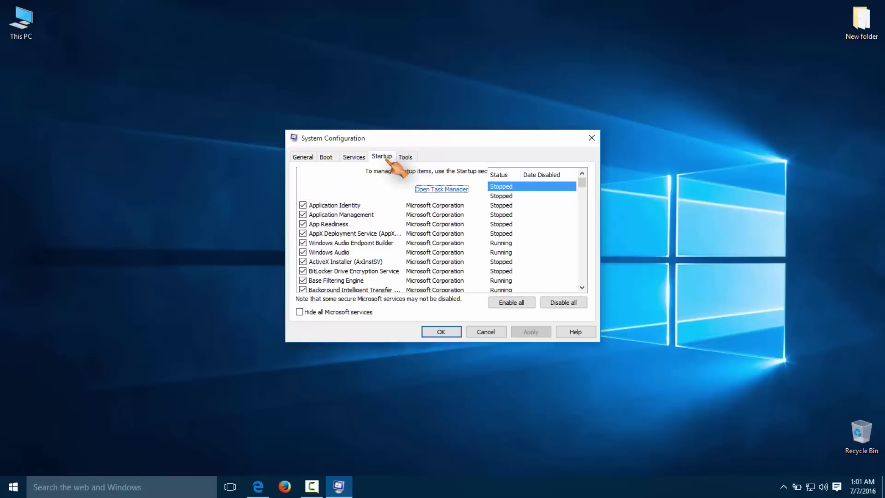
pyautogui.click(445, 190)
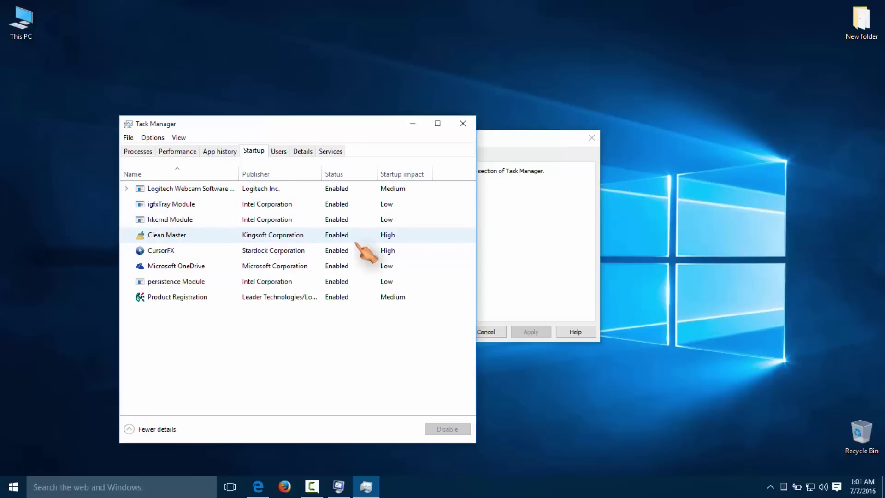
pyautogui.click(387, 235)
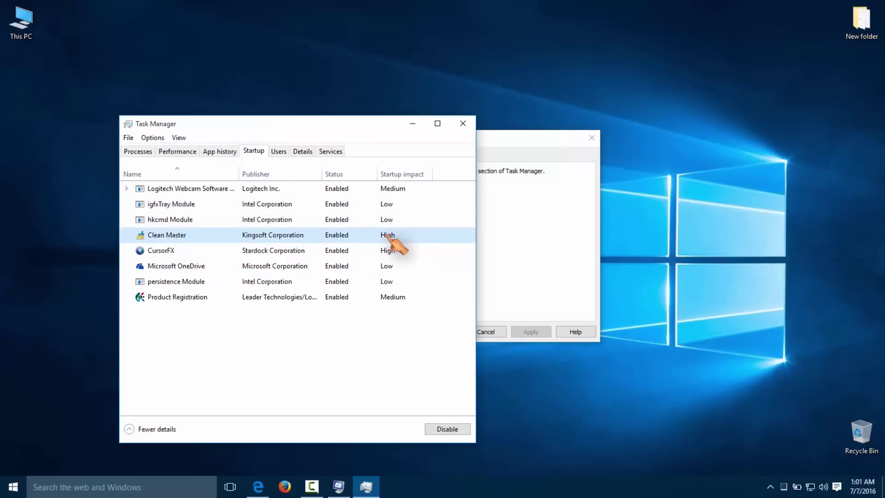
pyautogui.click(448, 429)
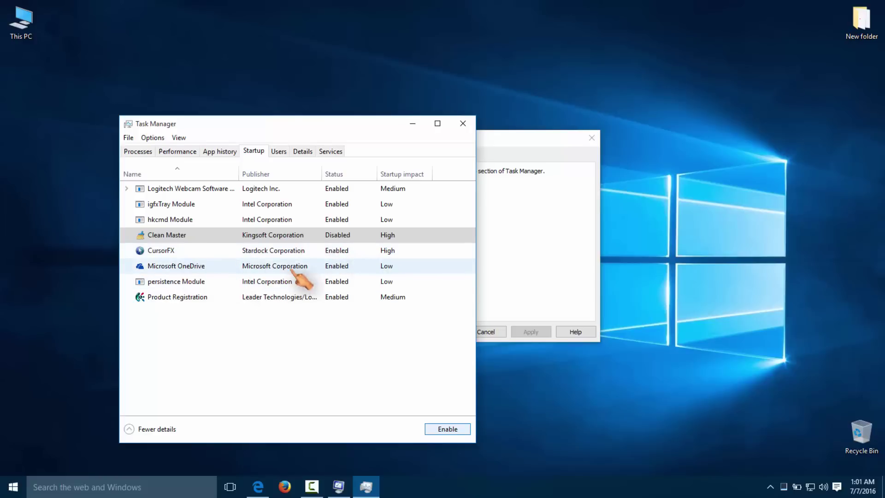
pyautogui.click(387, 267)
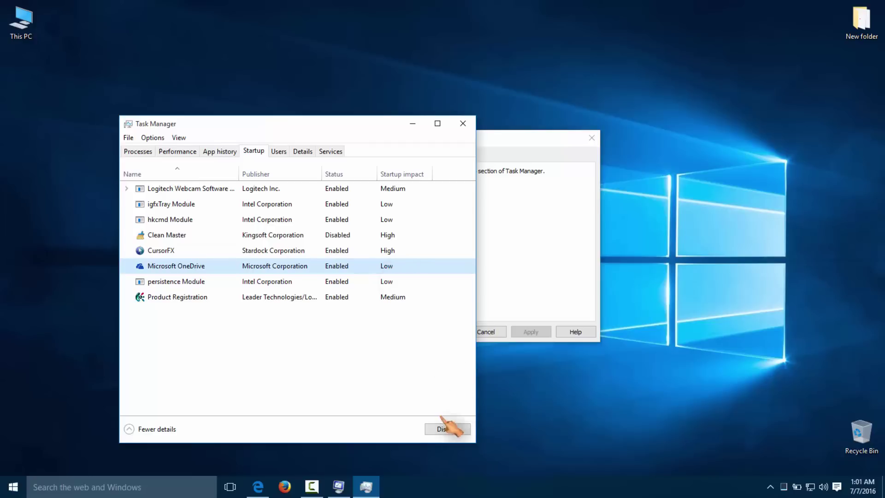
pyautogui.click(446, 429)
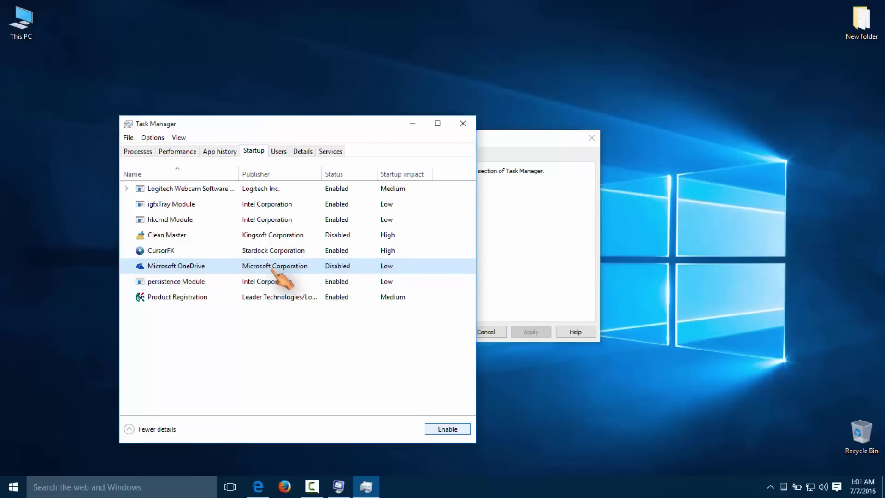
# Disable the persistence Module and Product Registration startup items.
pyautogui.rightClick(270, 281)
pyautogui.click(290, 288)
pyautogui.click(278, 297)
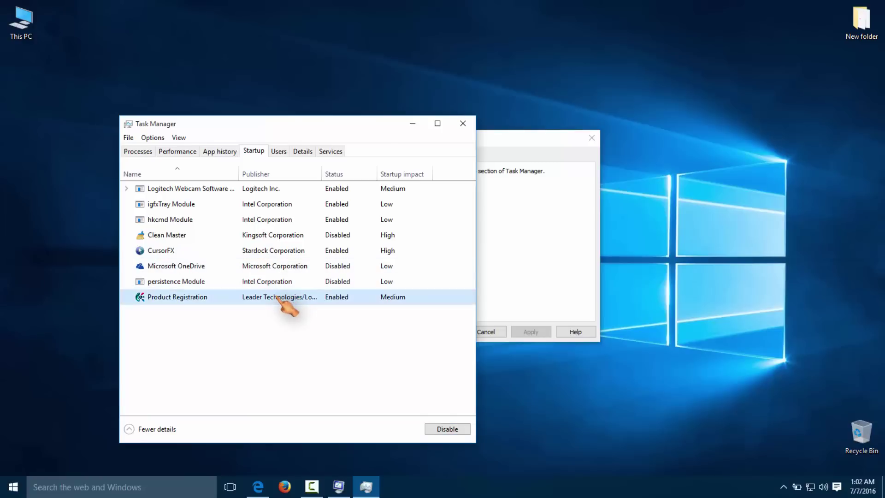
pyautogui.click(447, 429)
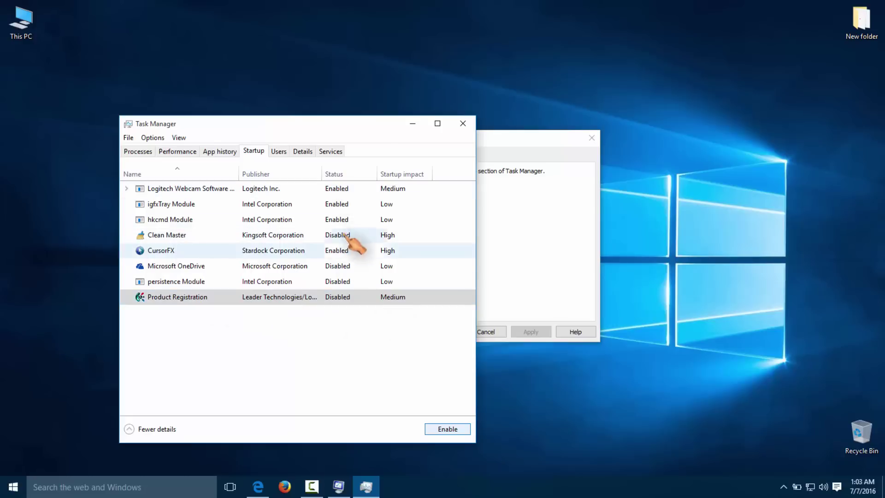
# Disable the Logitech Webcam Software startup item, toggling it back on once before leaving it disabled.
pyautogui.click(351, 189)
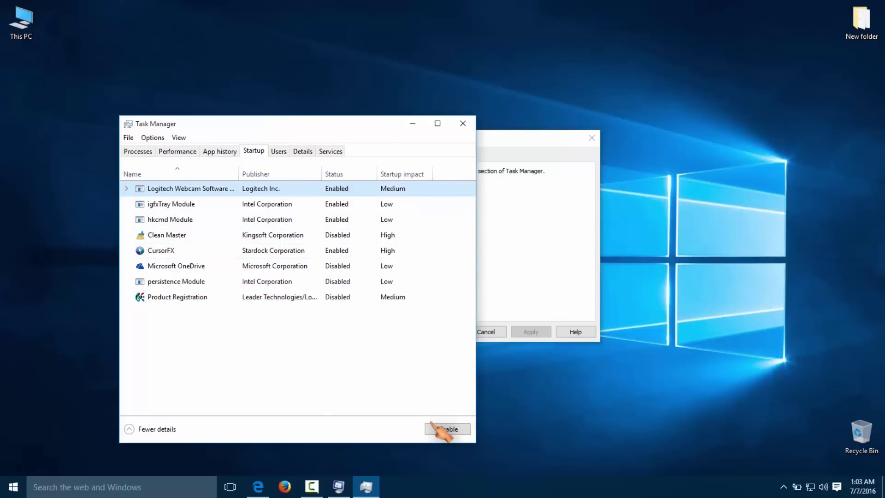
pyautogui.click(446, 429)
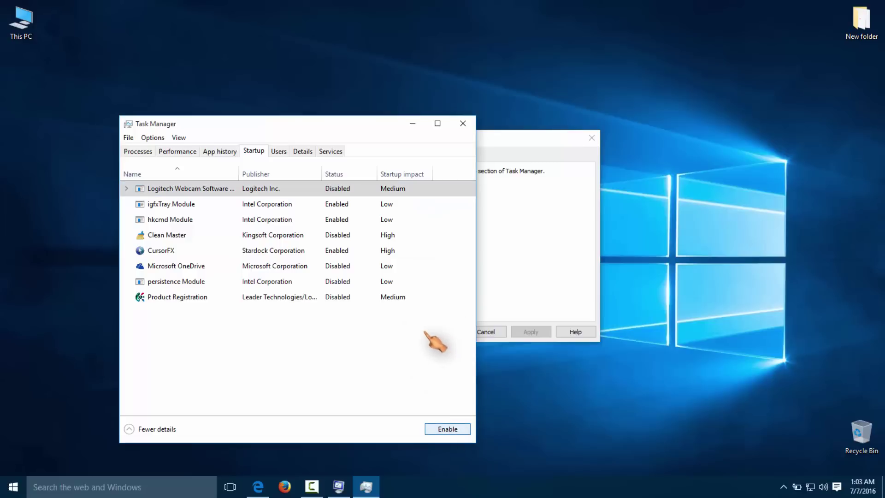
pyautogui.click(444, 428)
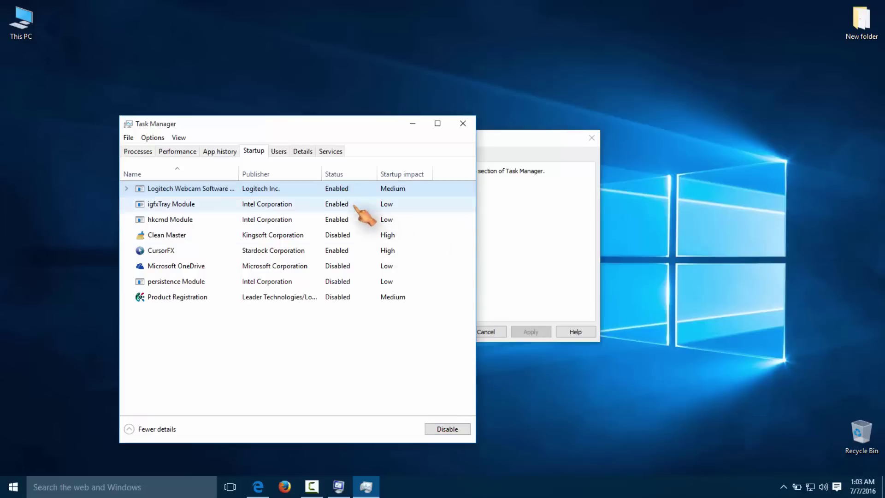
pyautogui.click(440, 427)
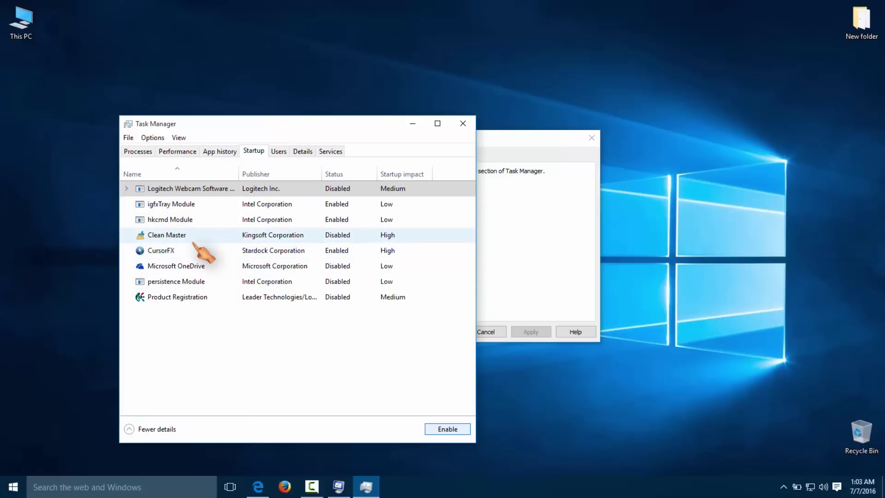
# Refresh the startup list, close Task Manager, and confirm the System Configuration changes.
pyautogui.click(253, 152)
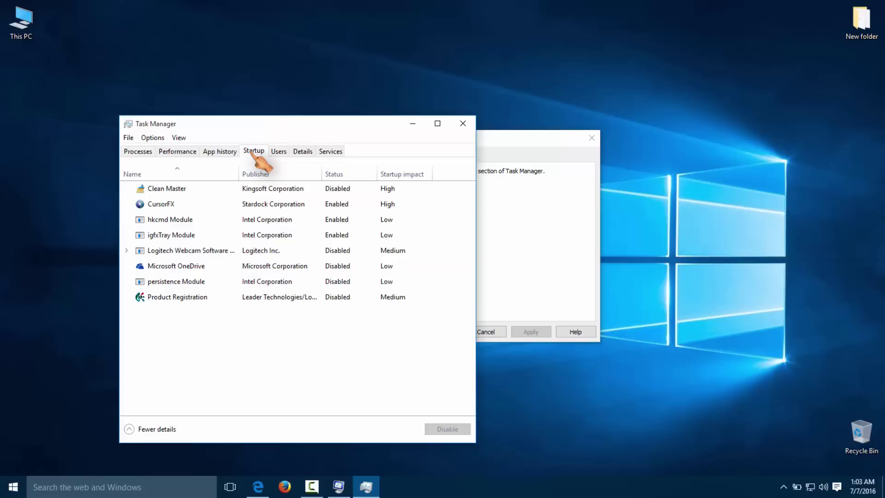
pyautogui.click(463, 124)
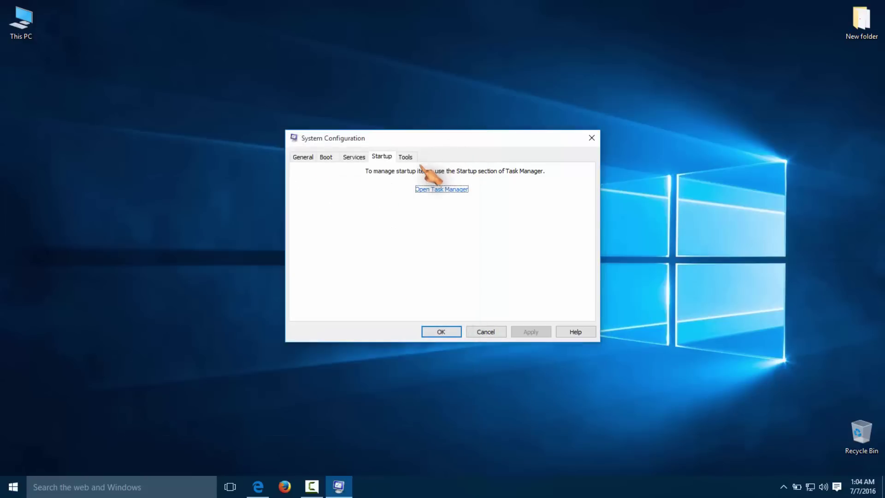
pyautogui.click(440, 332)
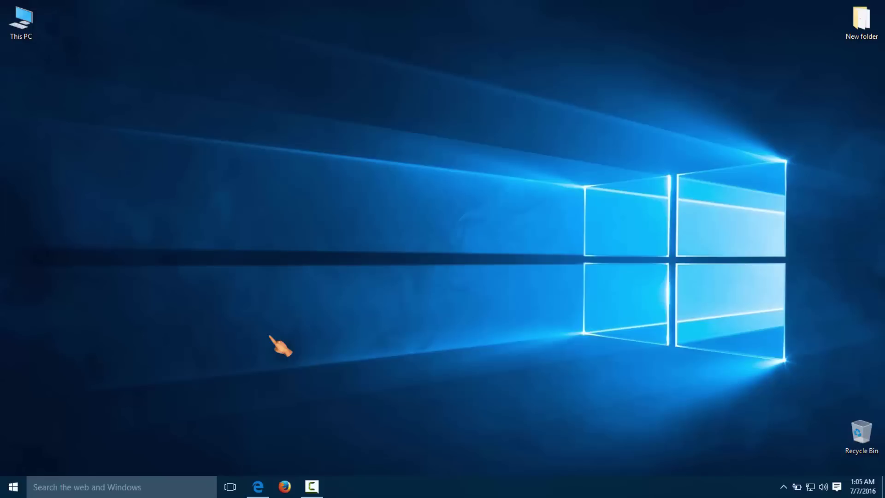
# Open the Privacy category in Windows Settings.
pyautogui.press('super+i')
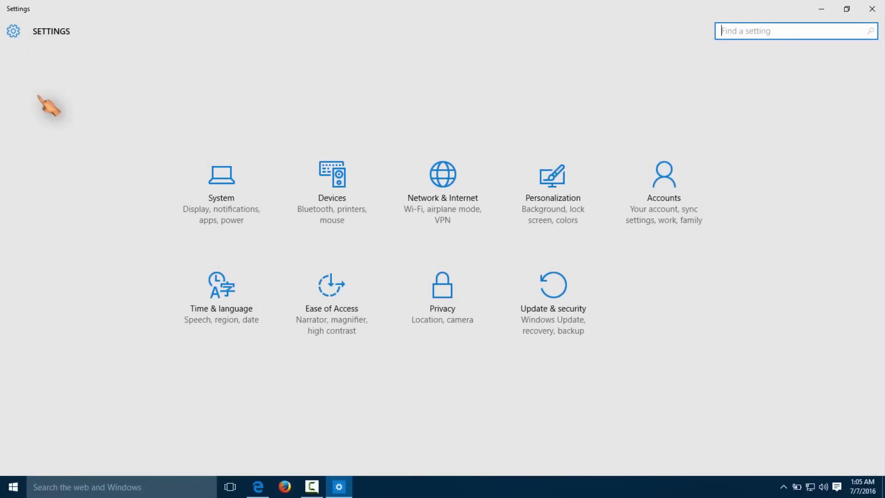
pyautogui.click(13, 485)
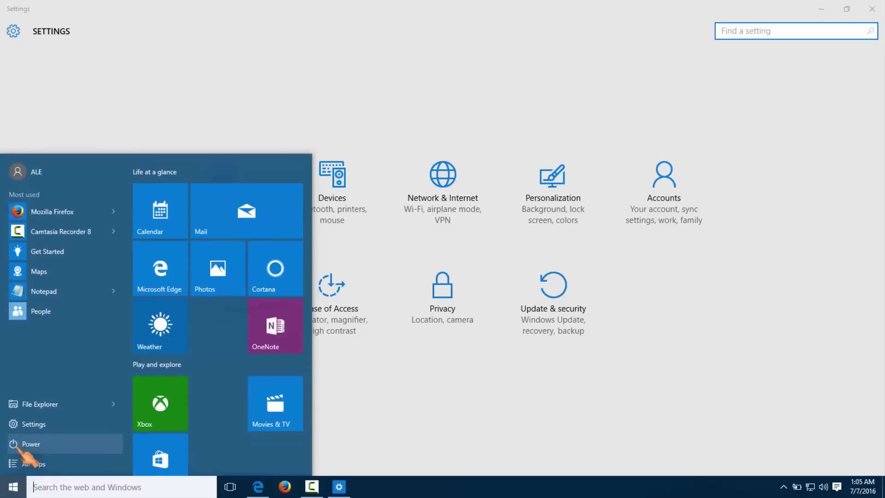
pyautogui.click(490, 412)
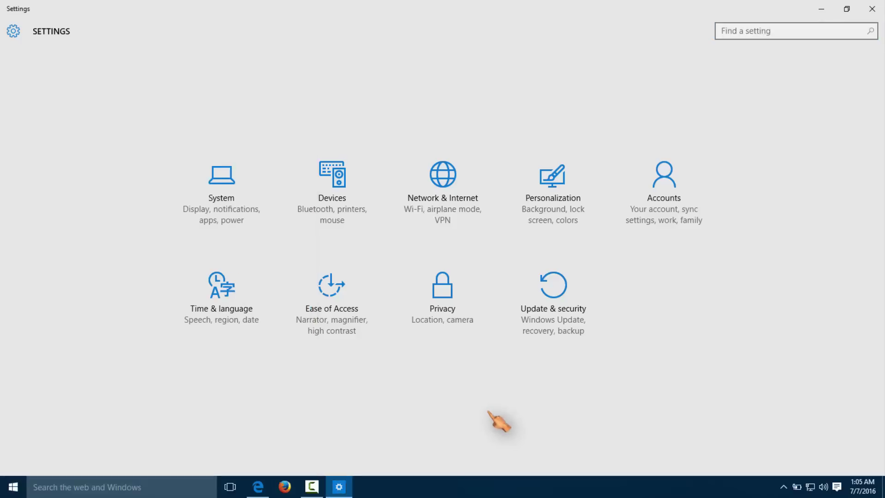
pyautogui.click(444, 307)
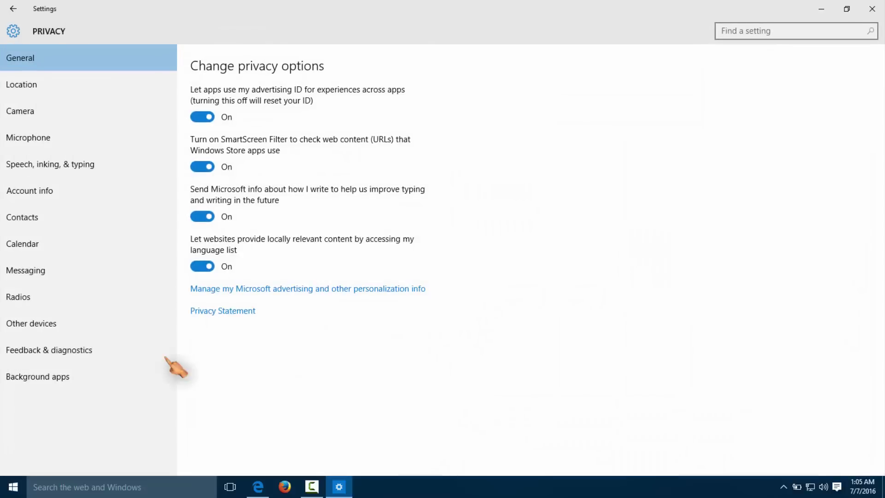
# In the Background apps privacy settings, switch Calendar, Camera and Get Started on and back off.
pyautogui.click(42, 376)
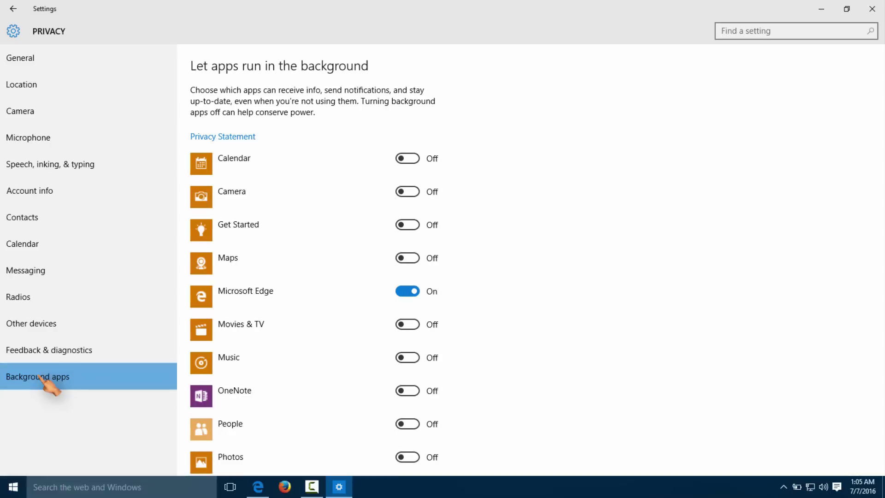
pyautogui.click(412, 159)
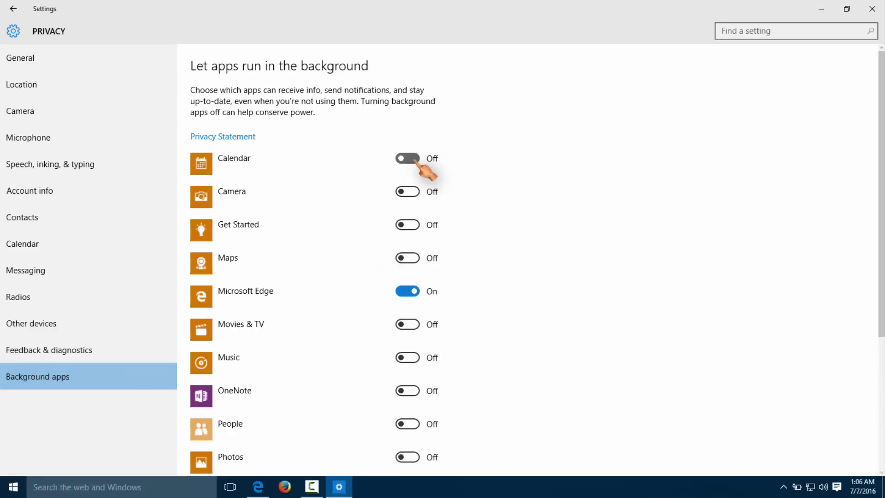
pyautogui.click(412, 192)
pyautogui.click(412, 225)
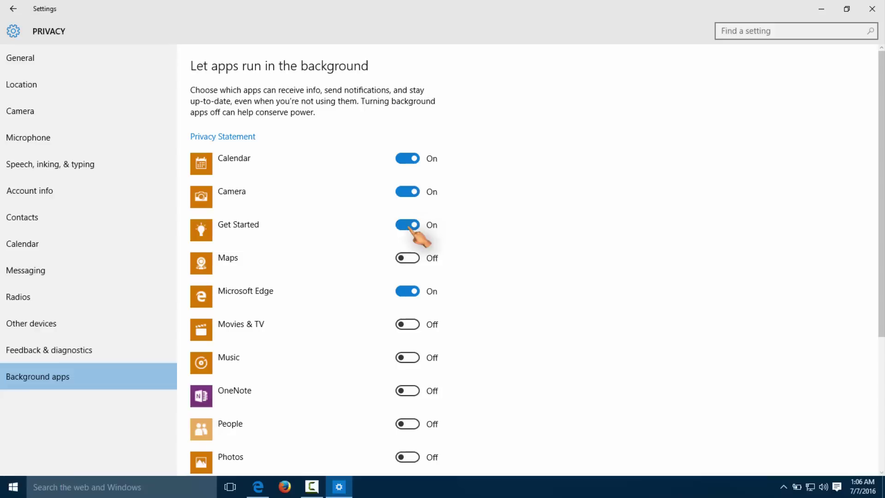
pyautogui.click(403, 225)
pyautogui.click(406, 193)
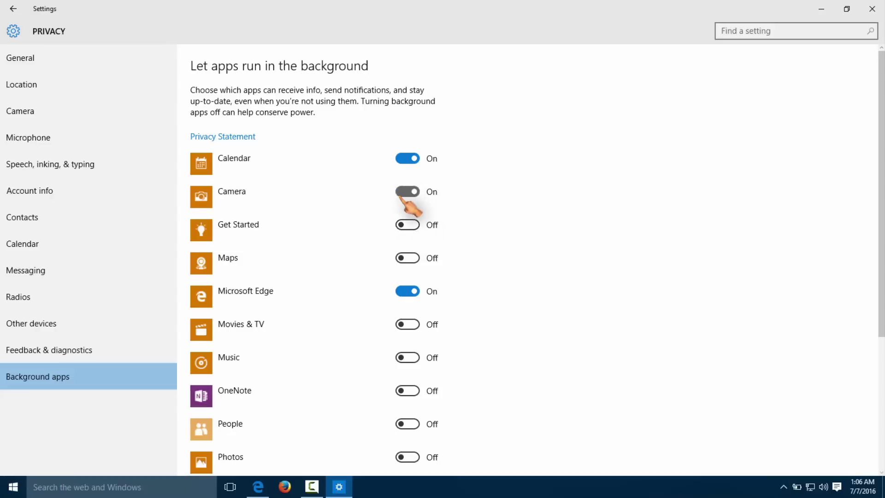
pyautogui.click(404, 160)
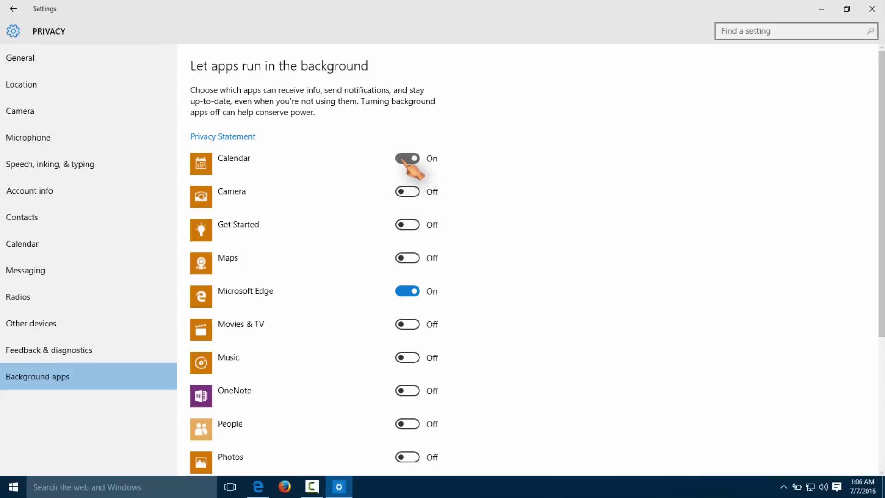
# In the background apps list, switch Store off and back on, and OneNote on and back off.
pyautogui.scroll(-4, 445, 276)
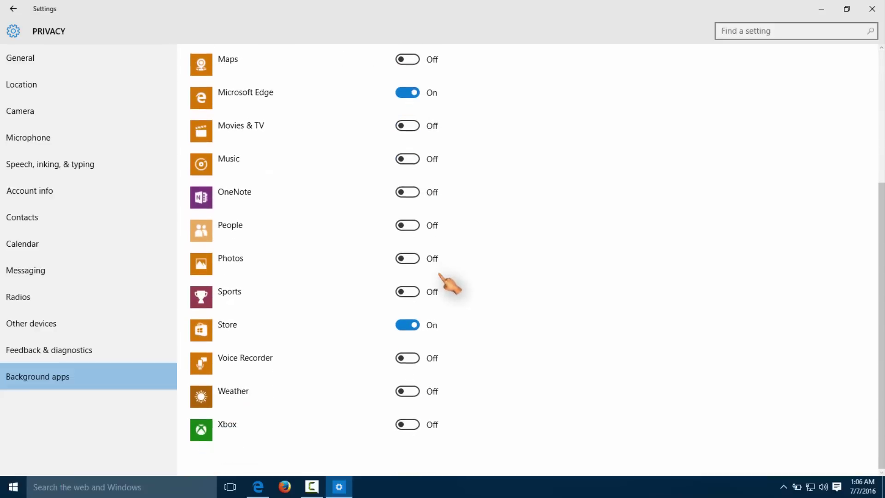
pyautogui.scroll(-1, 447, 282)
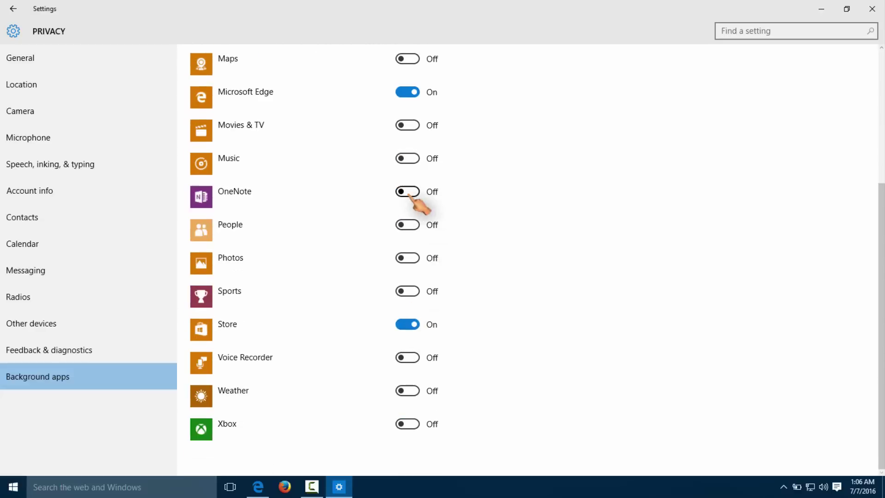
pyautogui.click(404, 326)
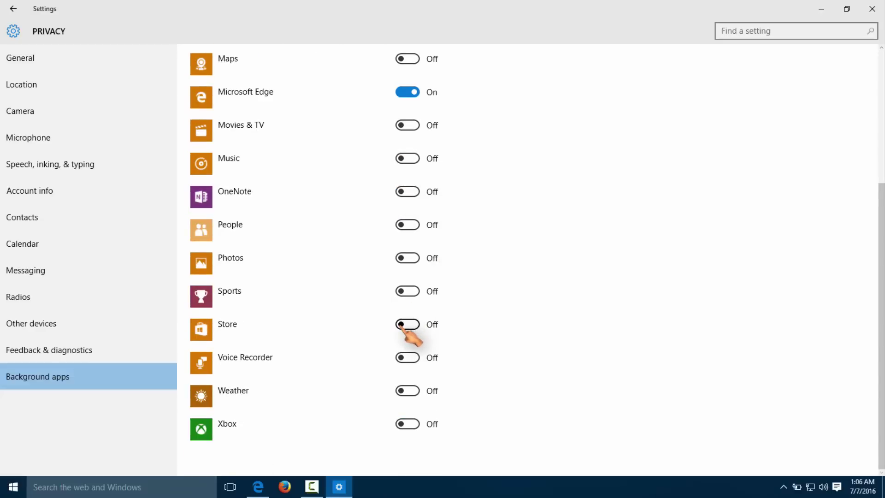
pyautogui.click(409, 325)
pyautogui.scroll(2, 431, 410)
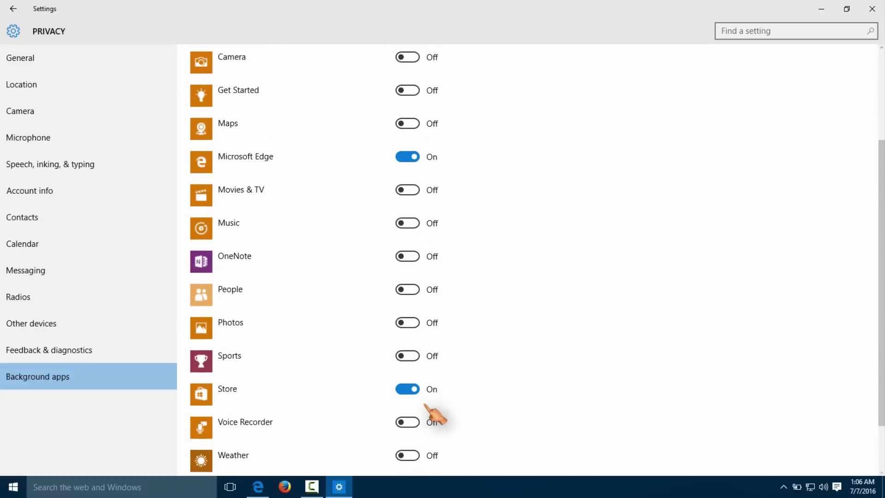
pyautogui.click(411, 256)
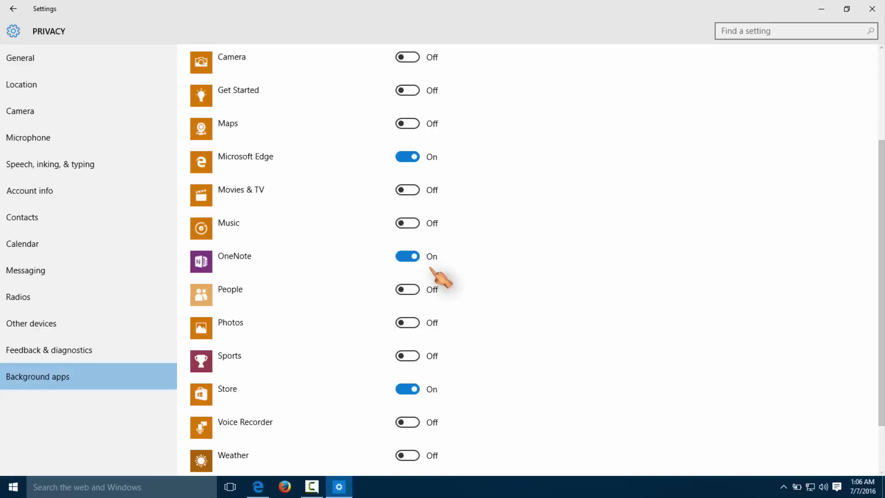
pyautogui.click(404, 258)
pyautogui.scroll(-2, 405, 263)
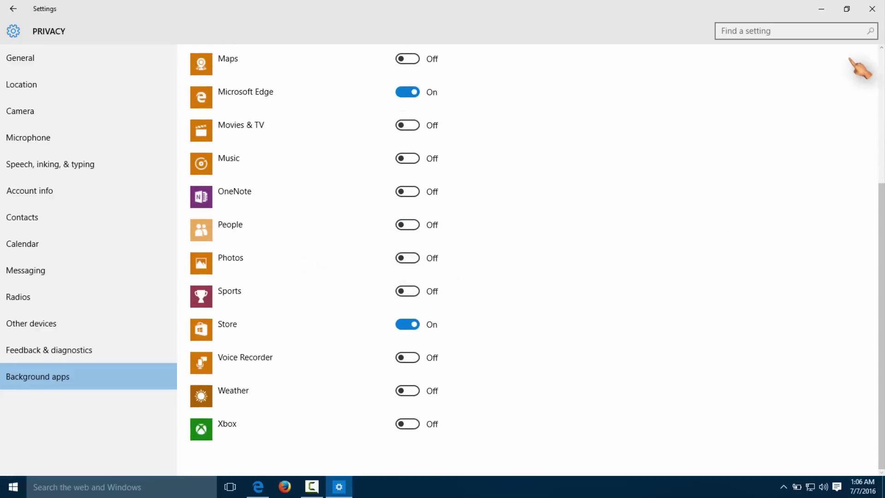
# Close Settings and run gpedit.msc to open the Local Group Policy Editor, maximized with a wider policy tree.
pyautogui.click(872, 10)
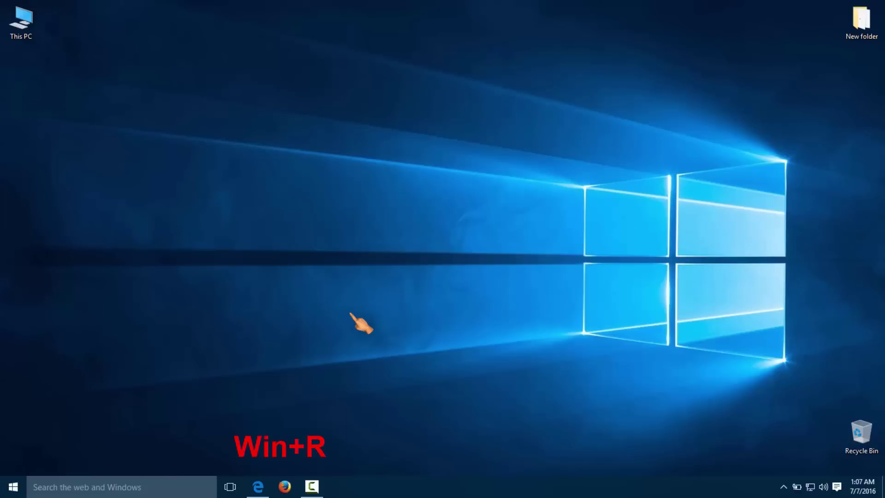
pyautogui.press('super+r')
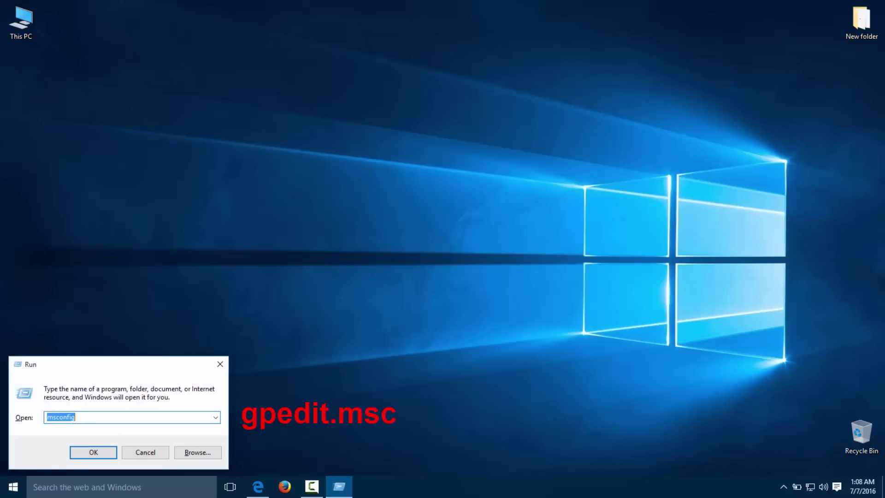
pyautogui.write('gpedit.msc')
pyautogui.press('Return')
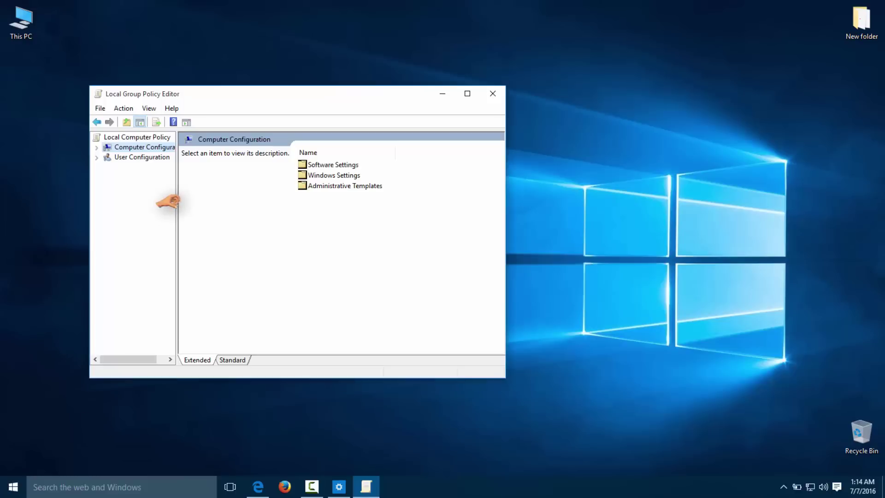
pyautogui.moveTo(178, 198); pyautogui.dragTo(252, 200)
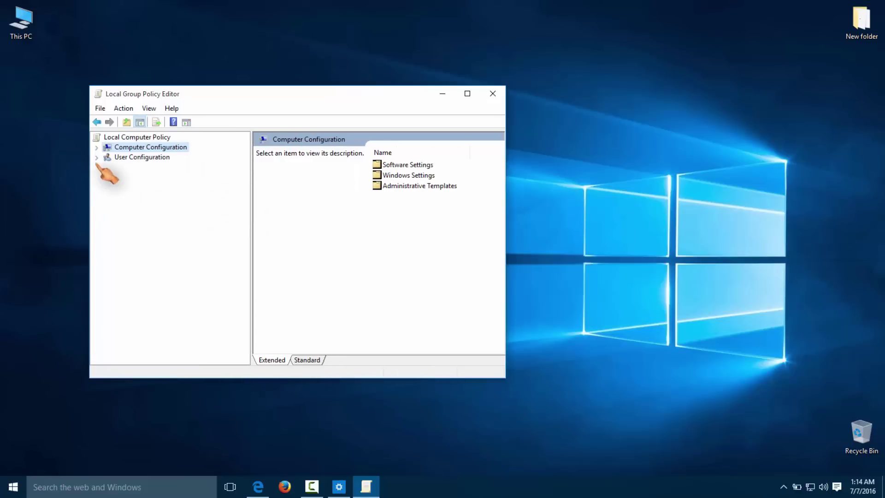
pyautogui.click(467, 94)
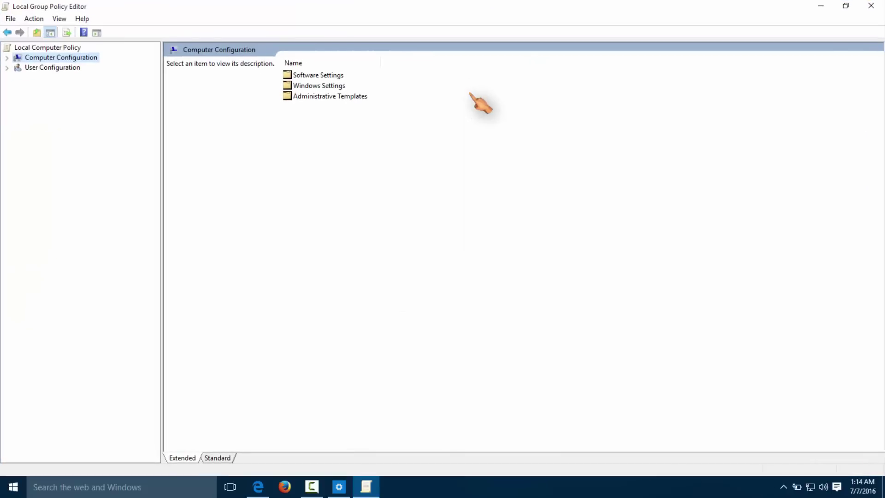
# Under Computer Configuration, expand Administrative Templates and Windows Components, and open the OneDrive policy folder.
pyautogui.doubleClick(83, 57)
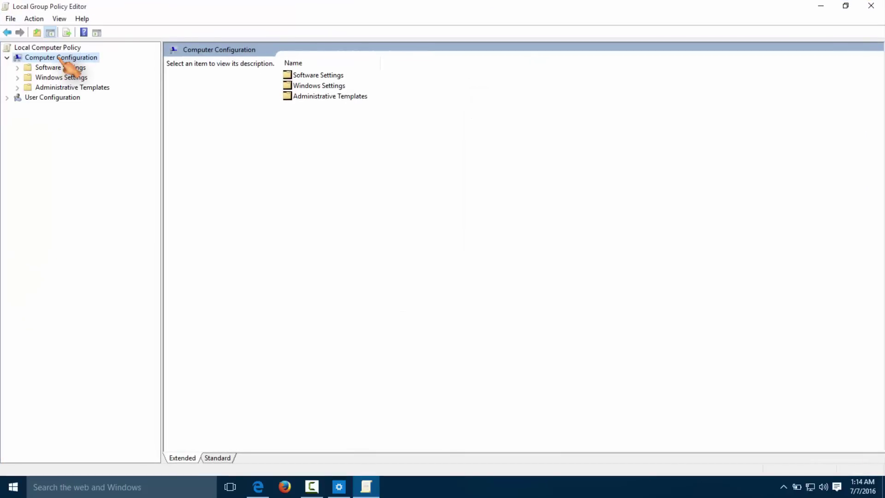
pyautogui.doubleClick(62, 88)
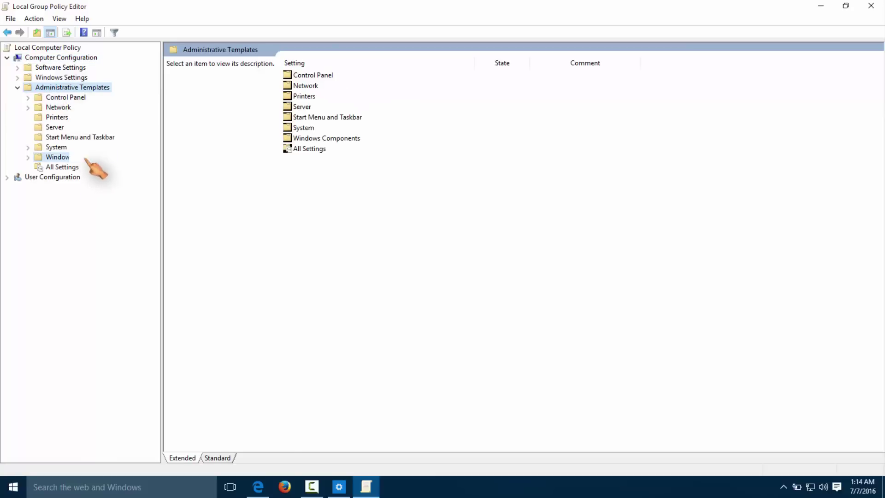
pyautogui.doubleClick(57, 156)
pyautogui.moveTo(157, 131); pyautogui.dragTo(153, 157)
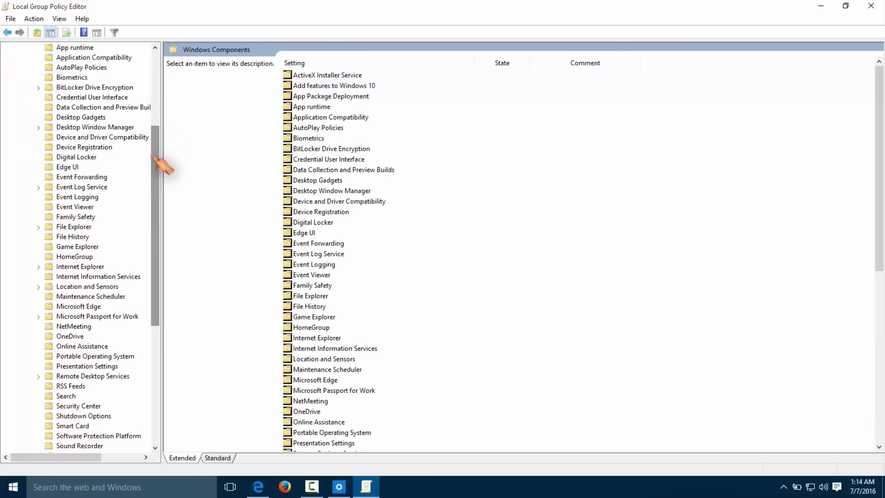
pyautogui.click(74, 336)
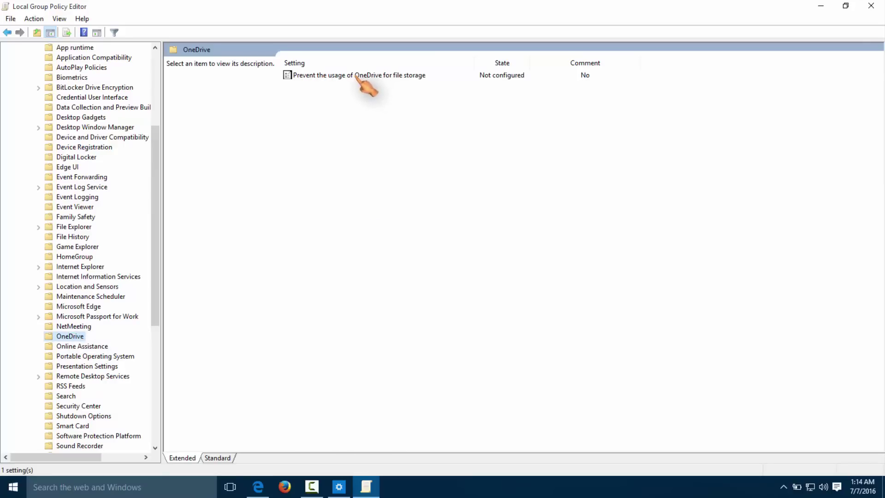
# Set the "Prevent the usage of OneDrive for file storage" policy to Enabled and apply it.
pyautogui.click(371, 75)
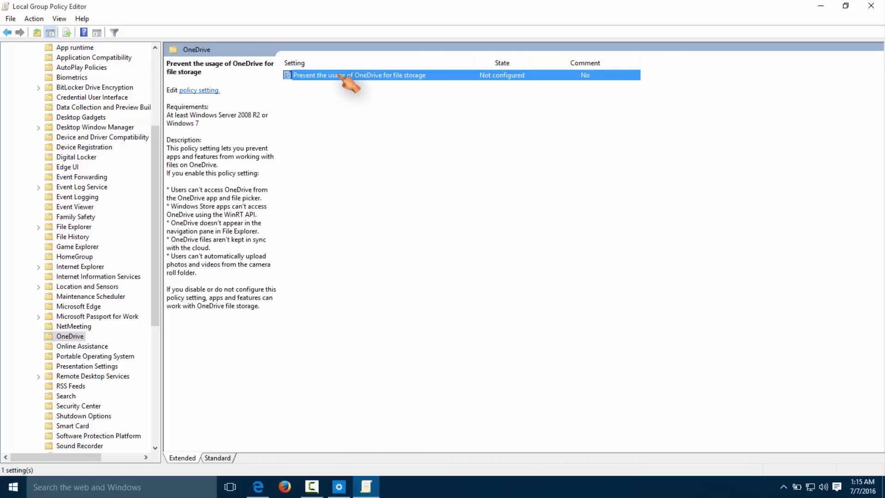
pyautogui.doubleClick(341, 75)
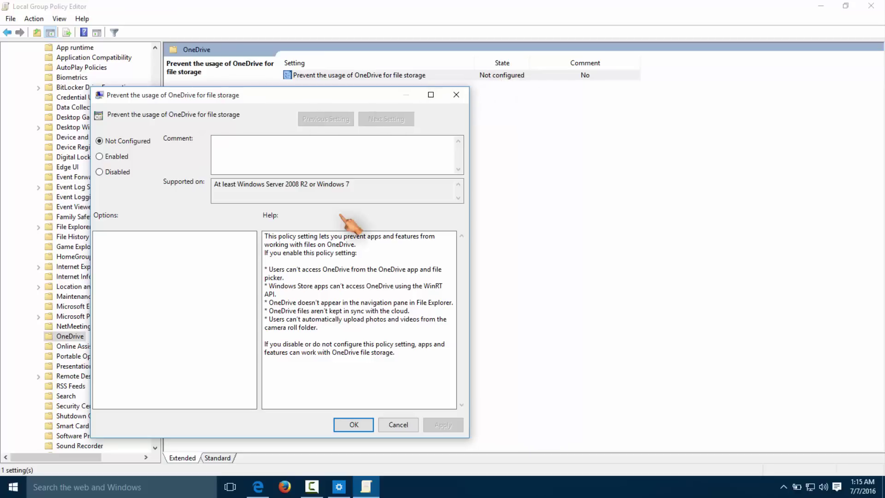
pyautogui.click(99, 157)
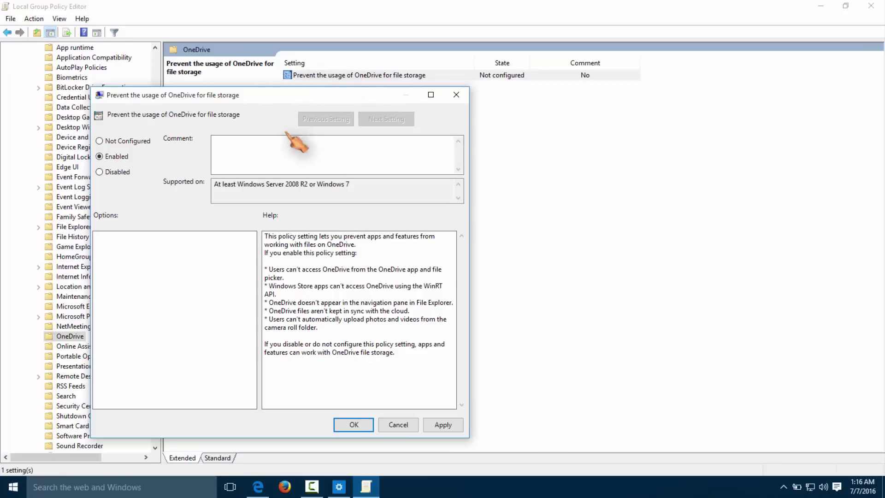
pyautogui.click(442, 425)
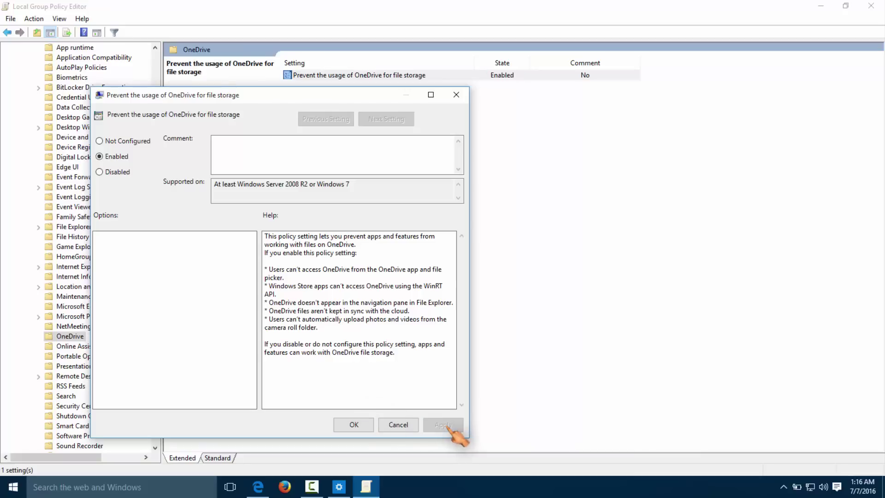
pyautogui.click(362, 424)
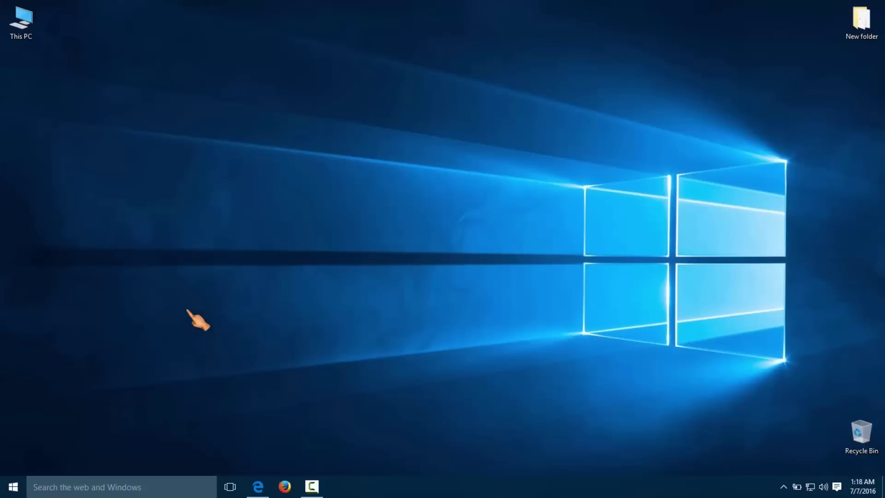
# Open the Notifications & actions page of the System category in Windows Settings.
pyautogui.click(11, 486)
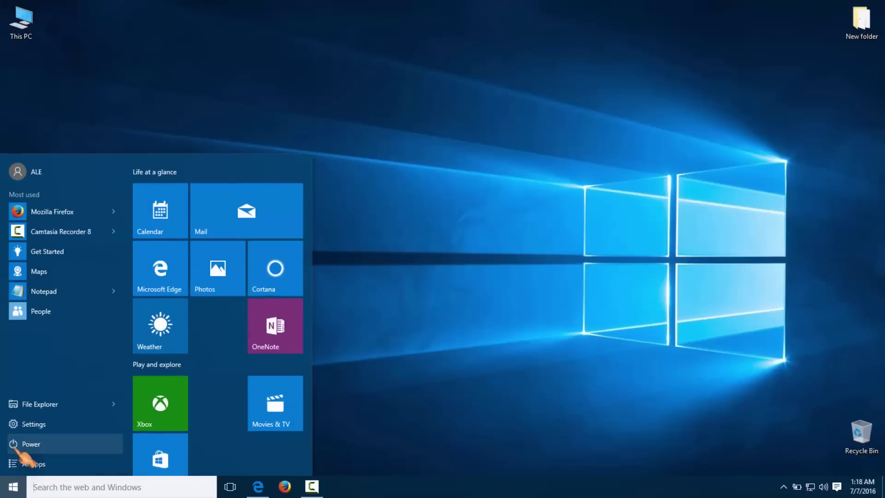
pyautogui.click(30, 424)
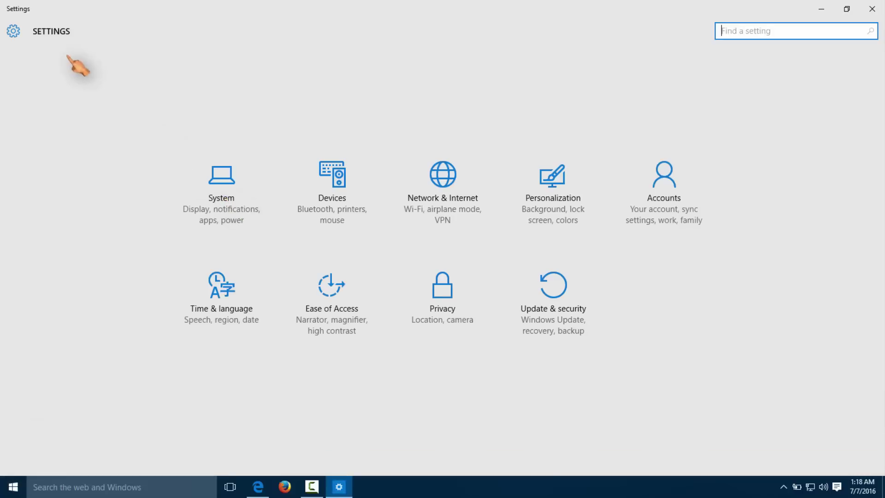
pyautogui.click(230, 214)
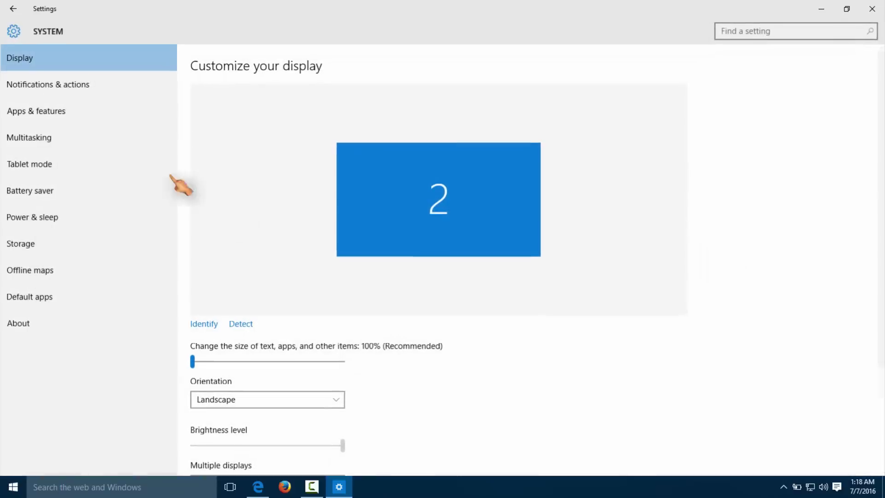
pyautogui.click(46, 95)
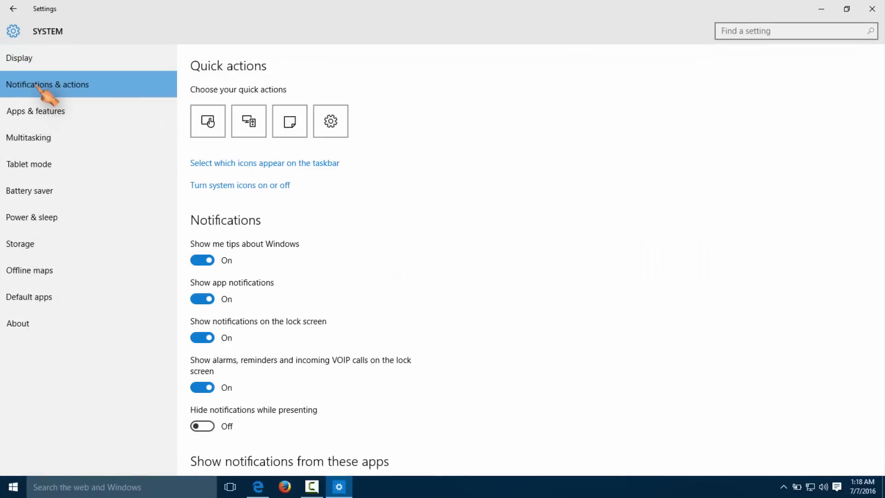
# Turn off "Show me tips about Windows" and close Settings.
pyautogui.click(204, 262)
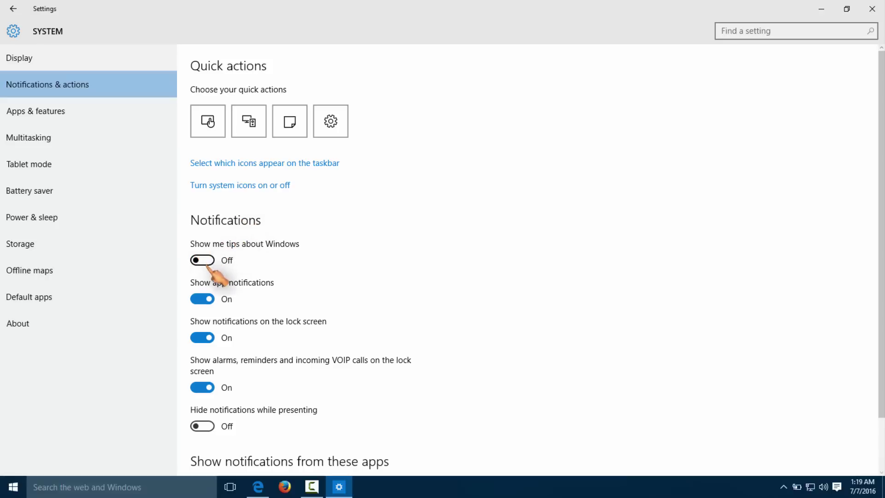
pyautogui.scroll(-3, 207, 276)
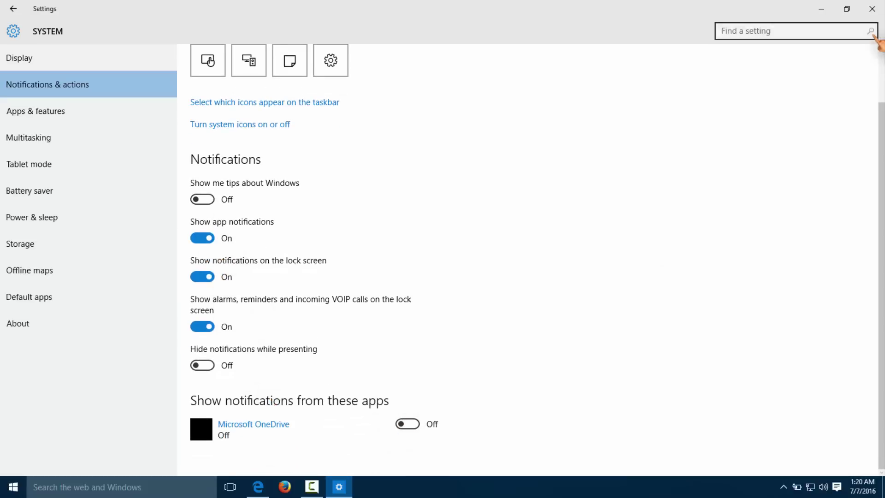
pyautogui.click(872, 9)
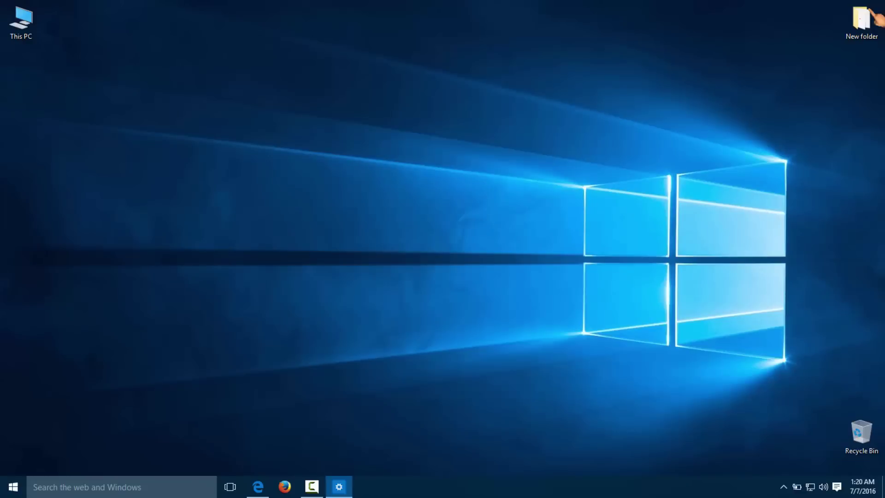
# View the system properties of This PC and close the System window.
pyautogui.rightClick(24, 35)
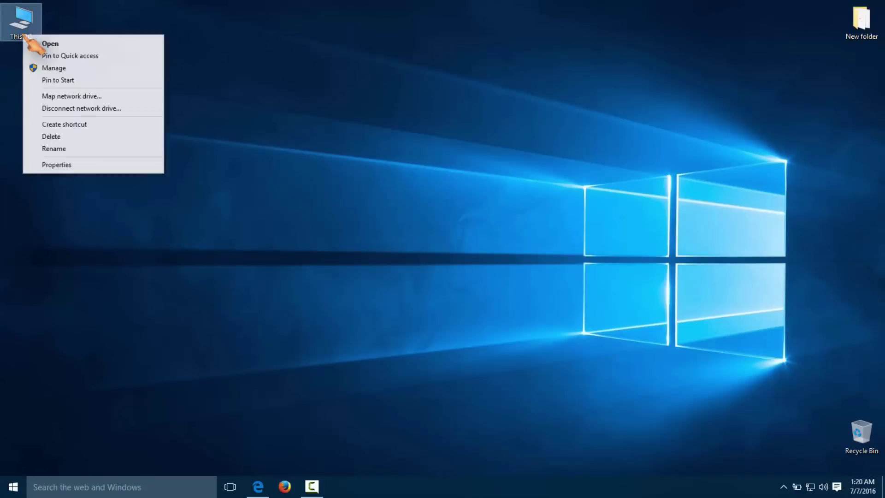
pyautogui.click(67, 165)
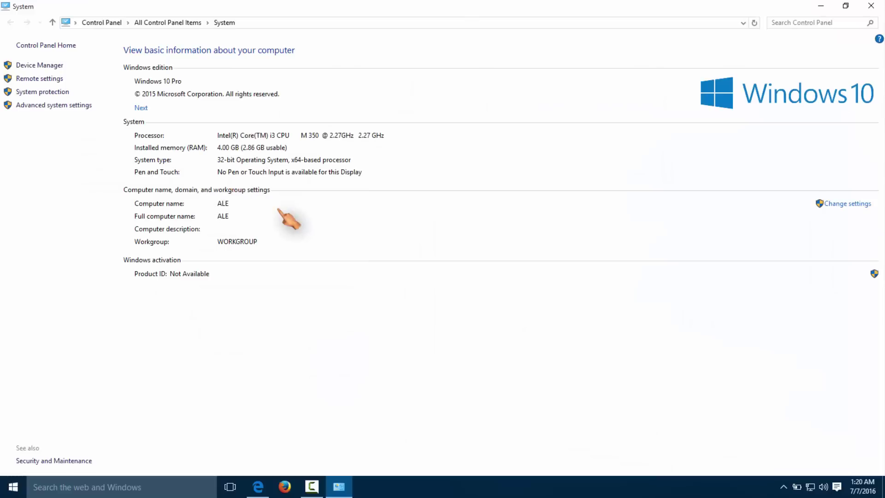
pyautogui.click(871, 6)
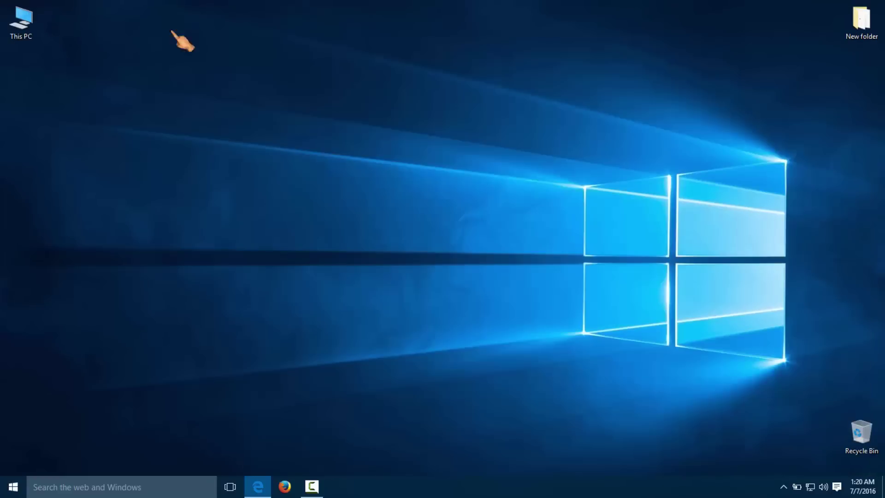
# Remove the Computer icon from the desktop in the Desktop Icon Settings and minimize Settings.
pyautogui.rightClick(139, 95)
pyautogui.click(194, 219)
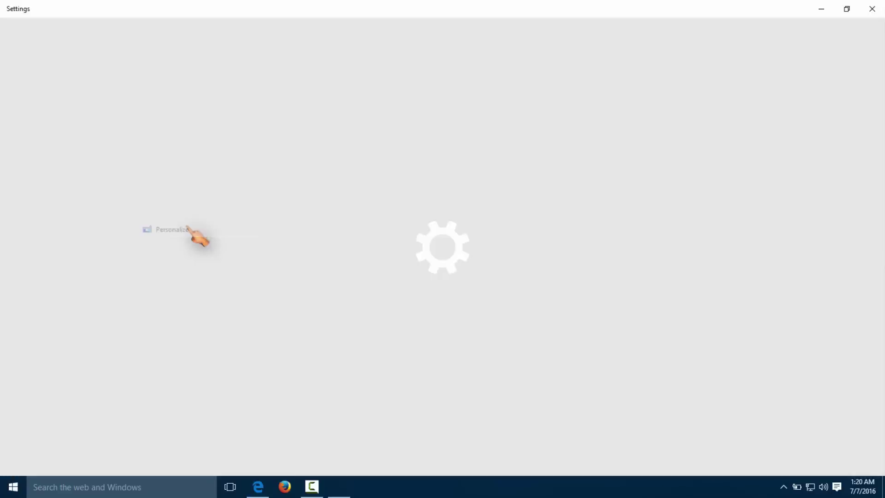
pyautogui.click(28, 138)
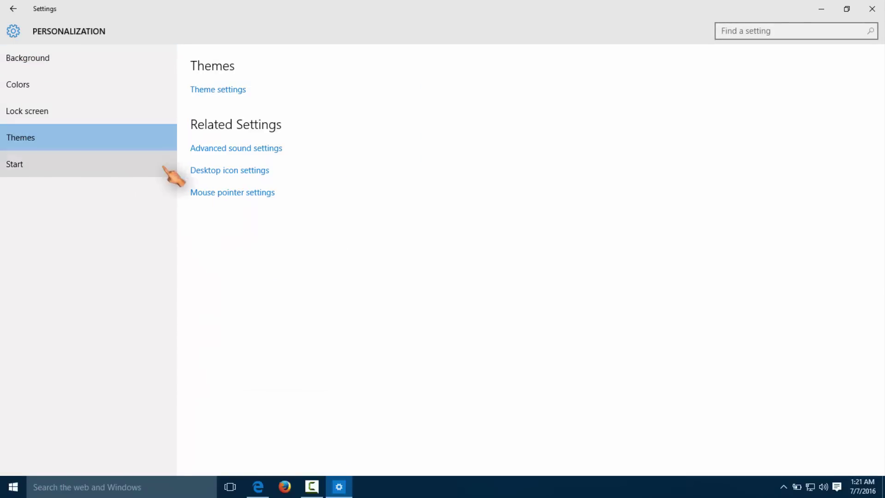
pyautogui.click(206, 171)
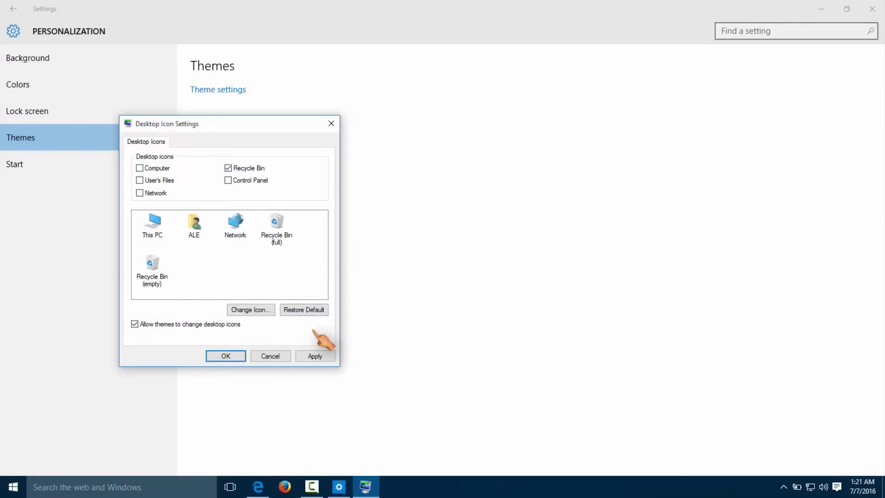
pyautogui.click(317, 355)
pyautogui.click(227, 356)
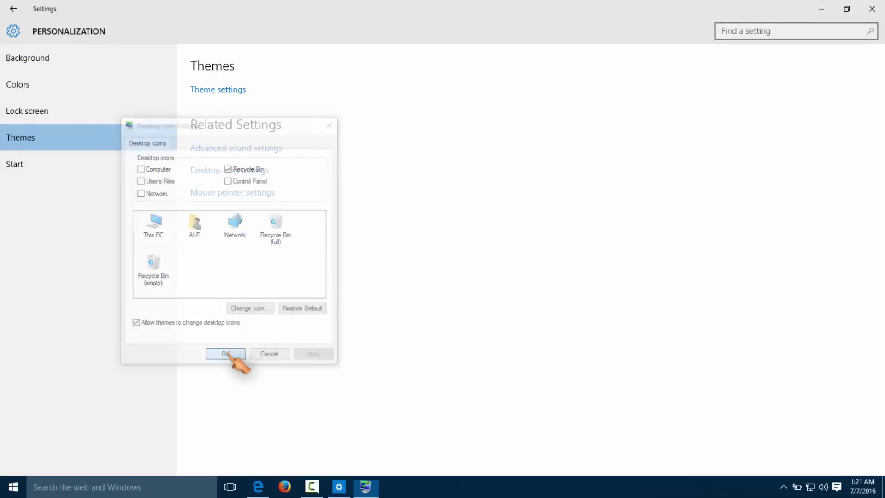
pyautogui.click(822, 9)
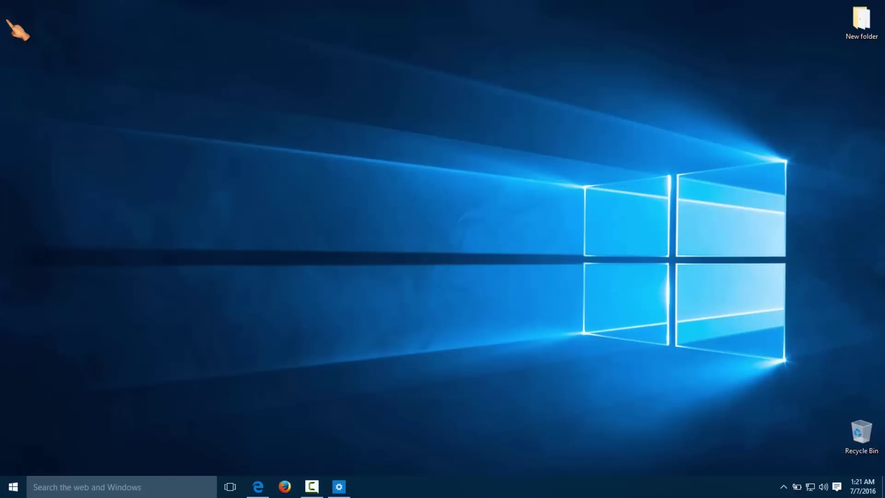
# Enable the Computer desktop icon in the Desktop Icon Settings, apply it and close Settings.
pyautogui.rightClick(297, 255)
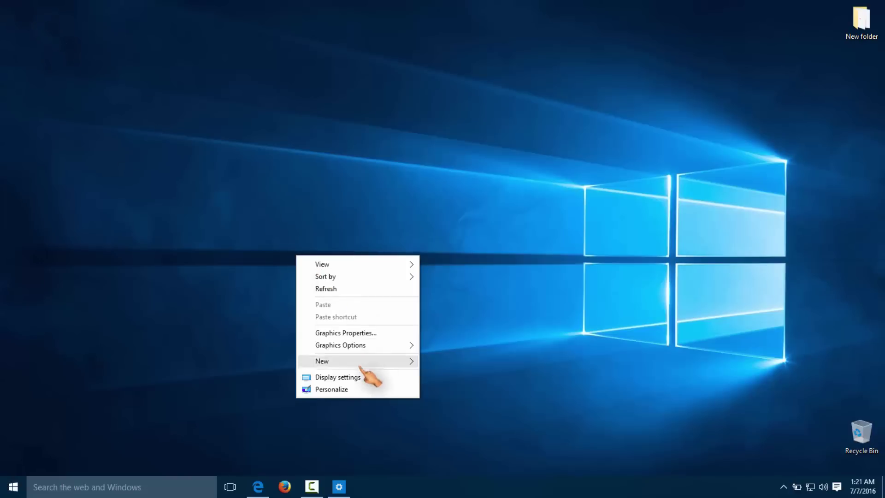
pyautogui.click(349, 390)
pyautogui.click(35, 138)
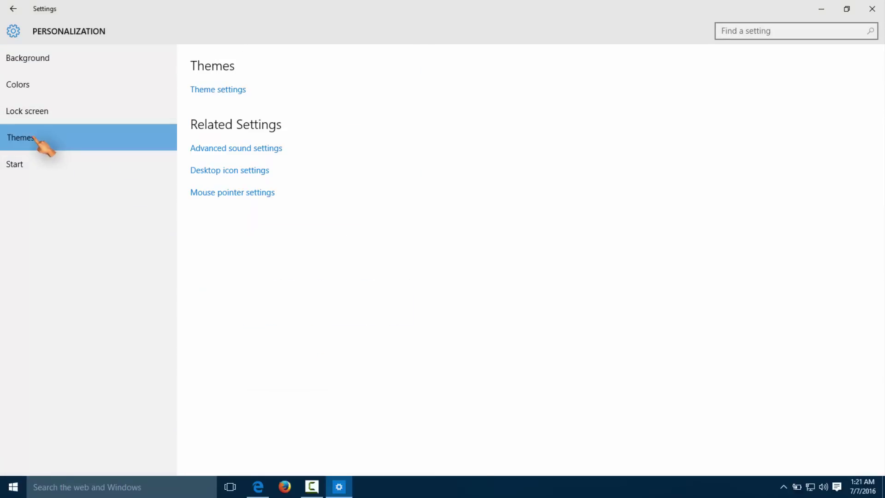
pyautogui.click(220, 172)
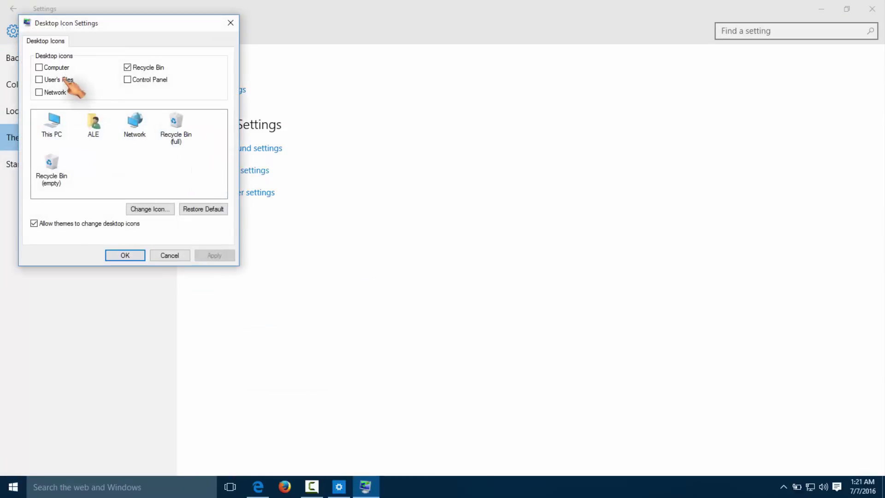
pyautogui.click(40, 68)
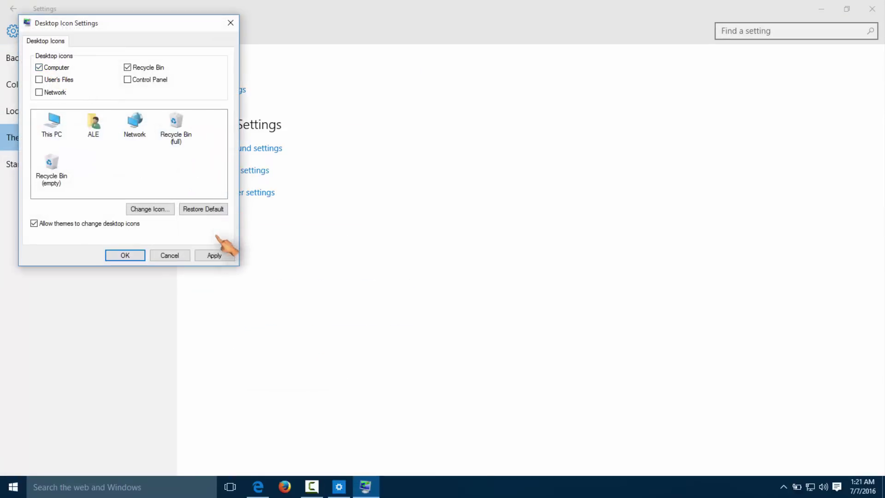
pyautogui.click(214, 256)
pyautogui.click(126, 256)
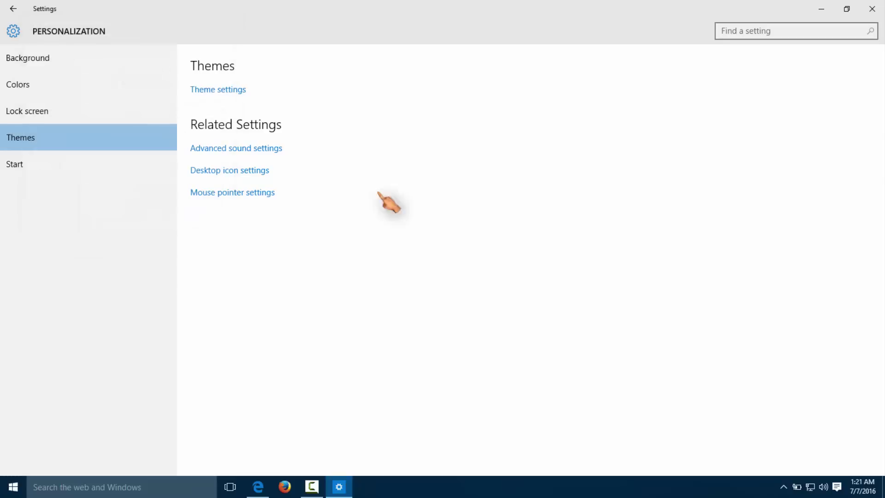
pyautogui.click(871, 9)
# Open the Performance Options from the advanced system settings of This PC.
pyautogui.rightClick(21, 19)
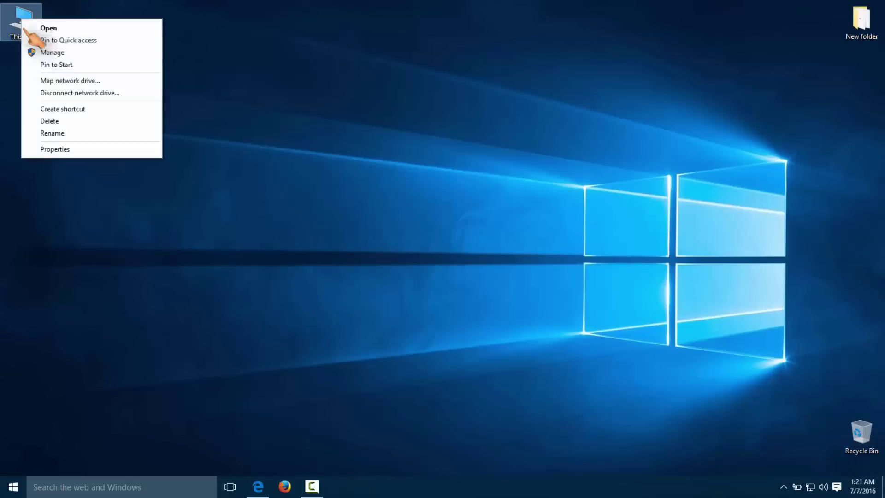
pyautogui.click(69, 150)
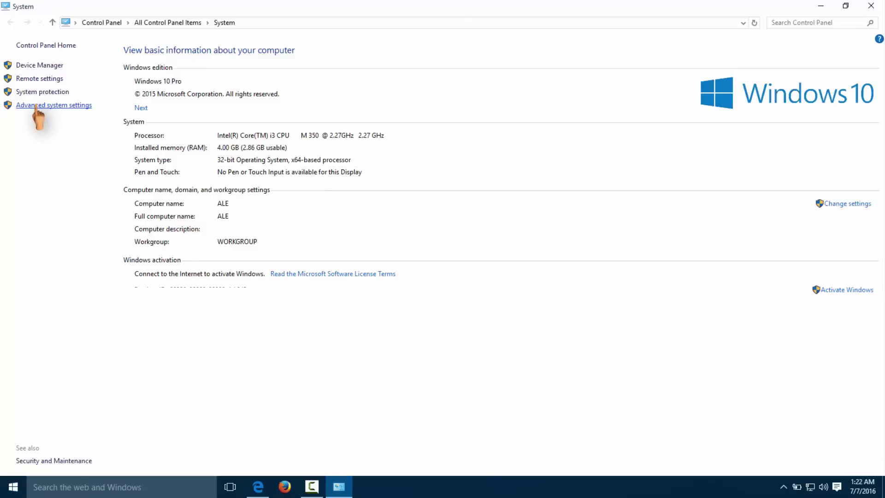
pyautogui.click(37, 106)
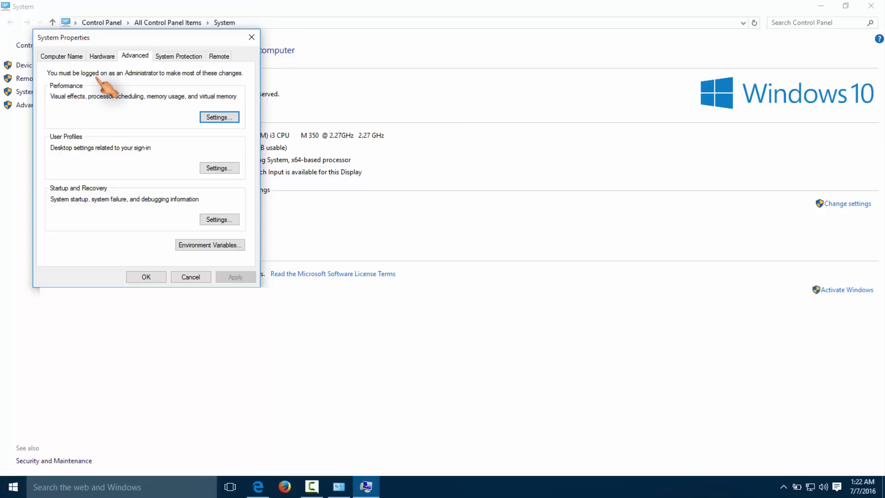
pyautogui.click(216, 118)
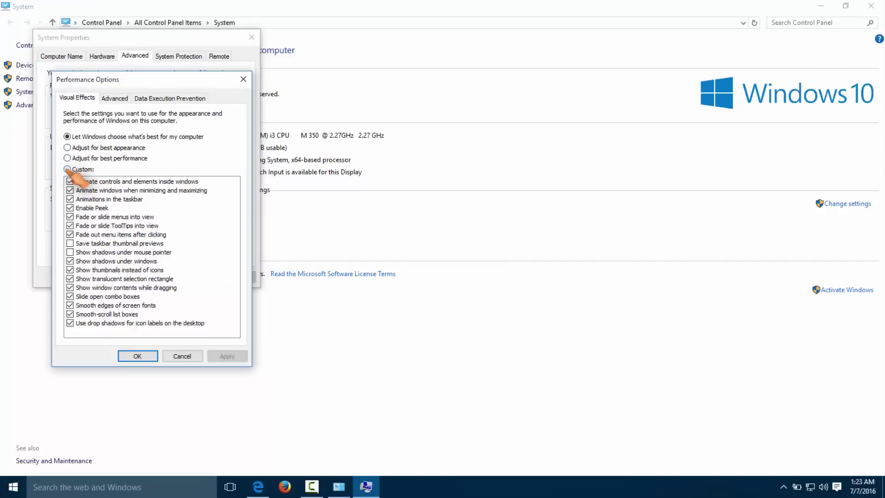
# Choose Custom visual effects and disable both window animation options, window contents while dragging, the translucent selection rectangle and shadows under windows.
pyautogui.click(68, 170)
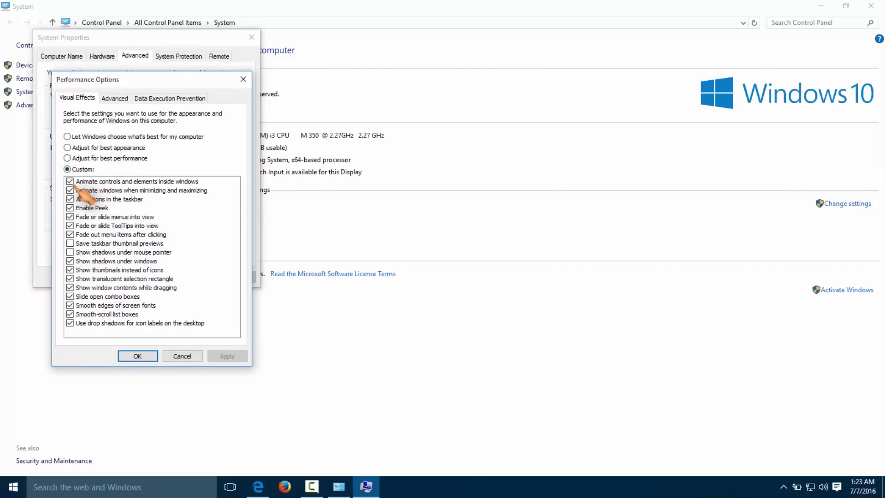
pyautogui.click(72, 182)
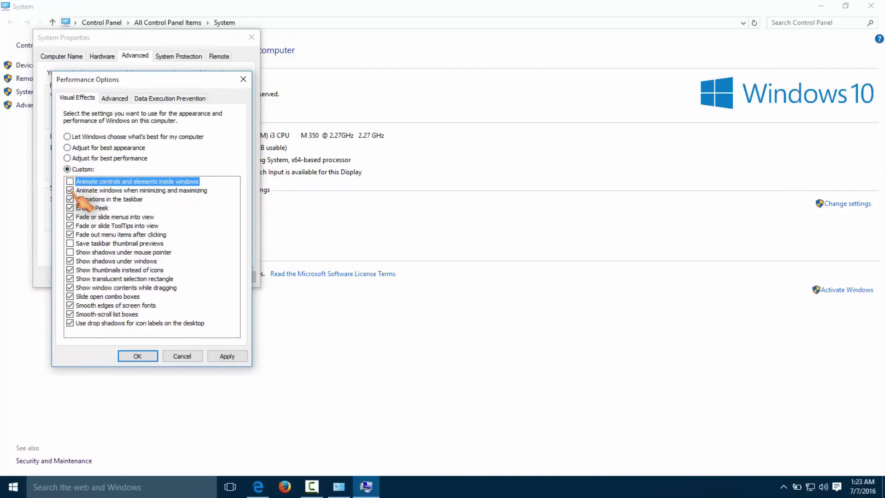
pyautogui.click(72, 191)
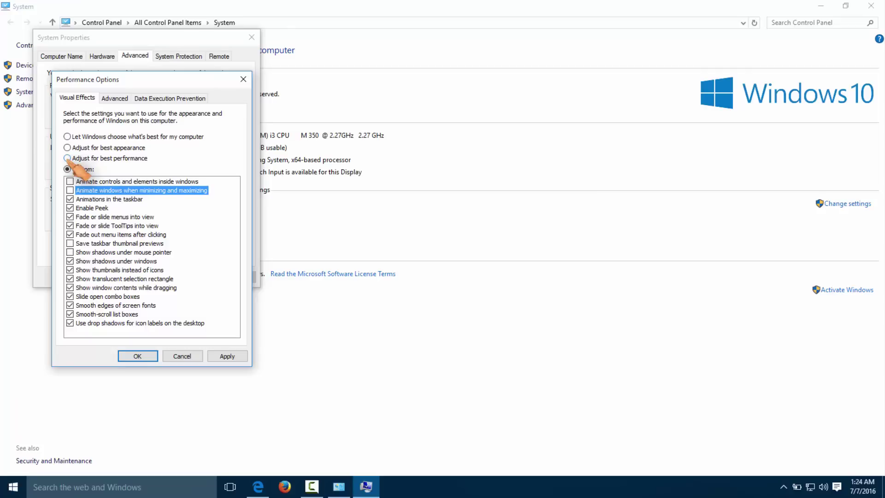
pyautogui.click(70, 288)
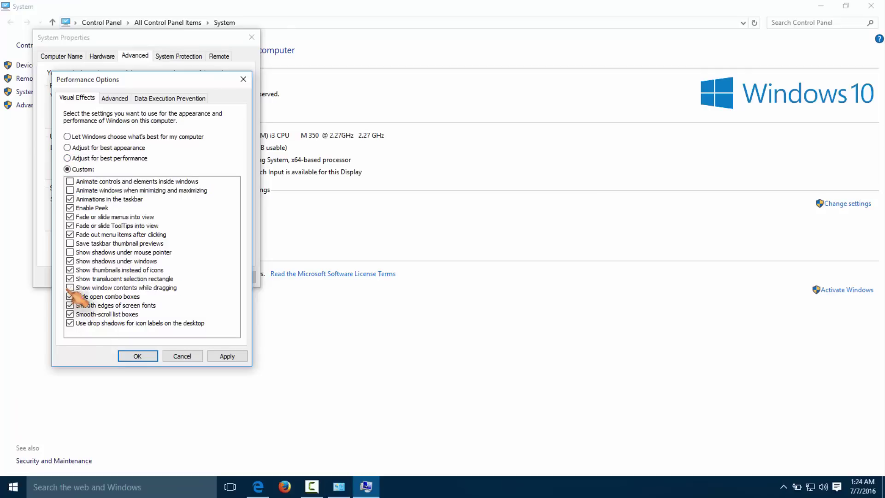
pyautogui.click(70, 279)
pyautogui.click(70, 261)
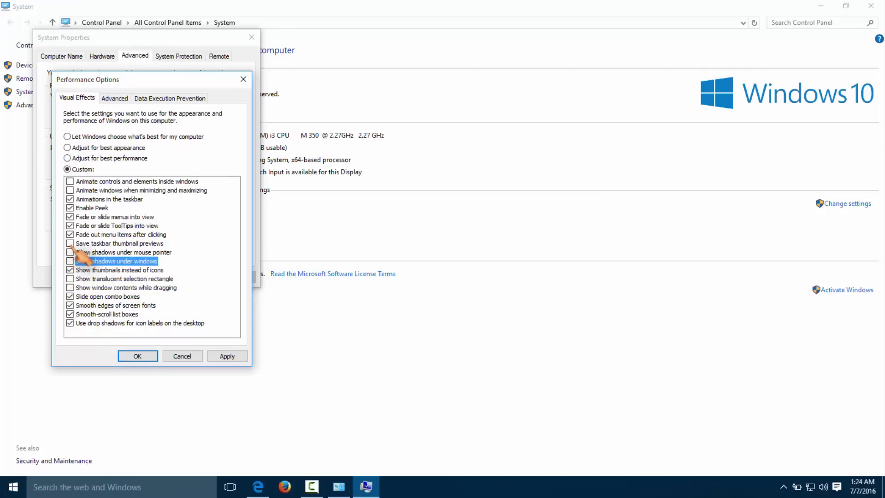
# Disable fading of clicked menu items, fade or slide effects for ToolTips and menus, and sliding combo boxes, then apply the visual effects.
pyautogui.click(70, 234)
pyautogui.click(70, 225)
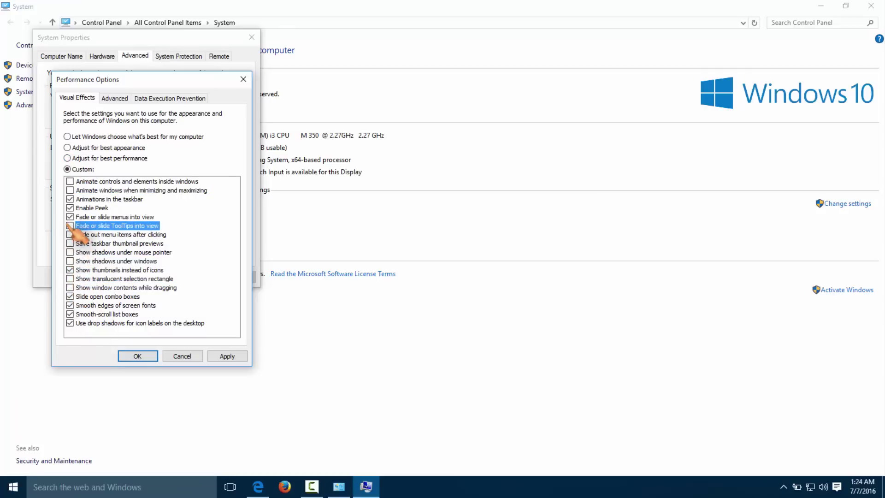
pyautogui.click(70, 217)
pyautogui.click(70, 296)
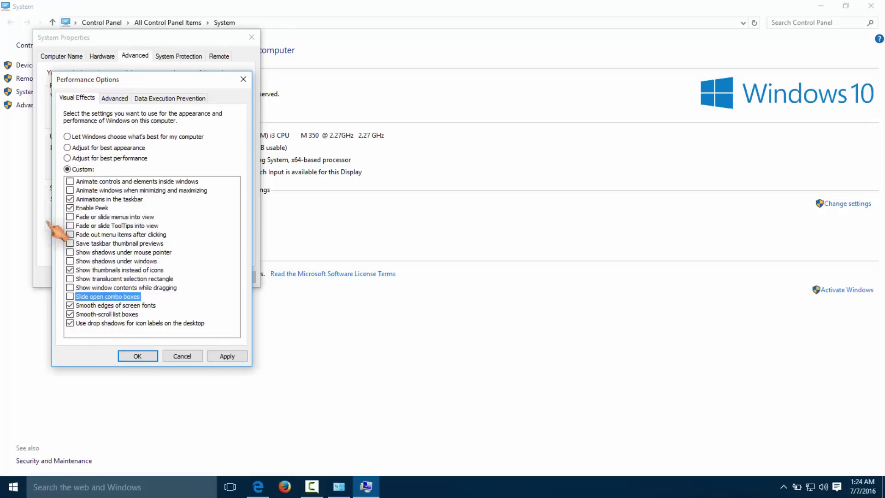
pyautogui.click(227, 356)
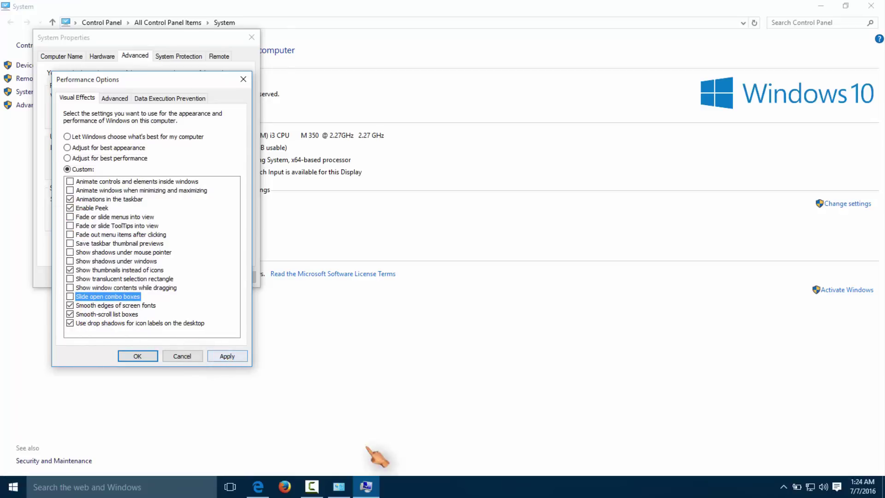
pyautogui.click(232, 356)
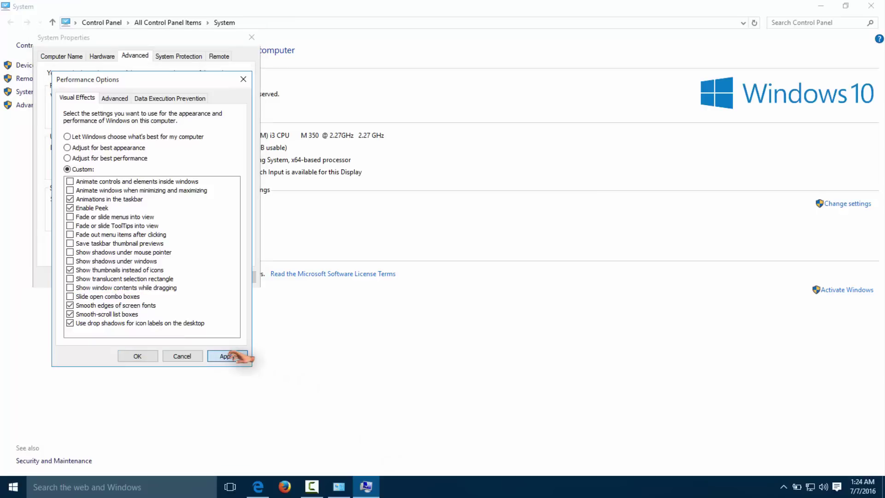
pyautogui.click(146, 355)
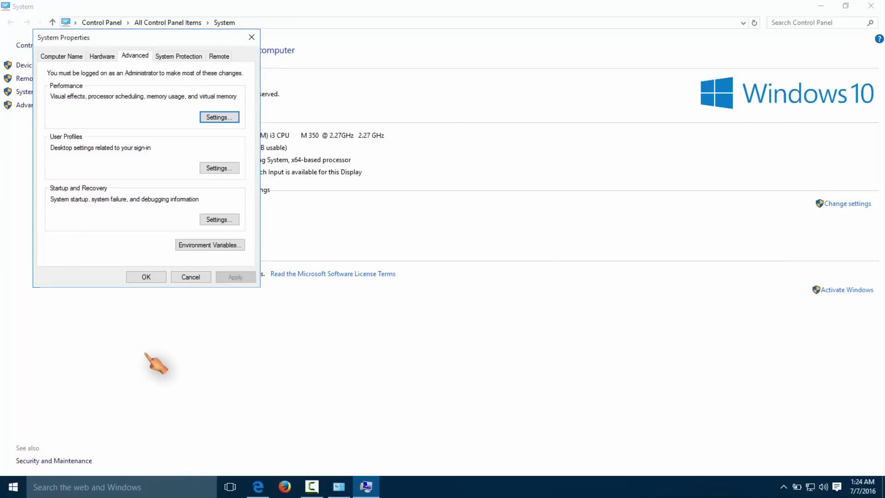
# In Startup and Recovery, set the operating system list display time to 3 seconds and the default operating system to Windows 7.
pyautogui.click(216, 220)
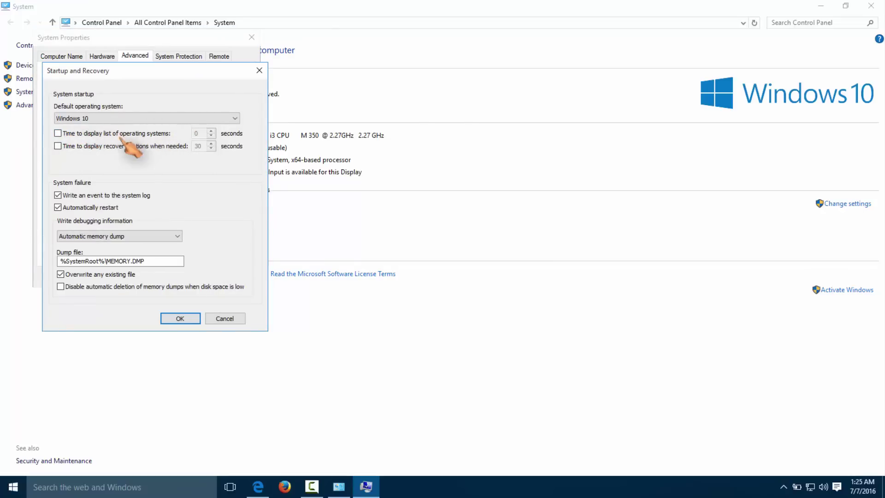
pyautogui.click(58, 133)
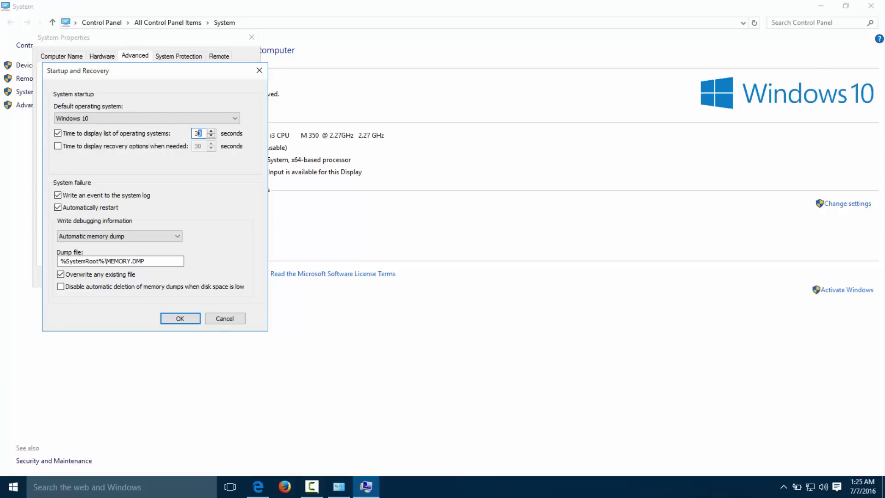
pyautogui.click(235, 119)
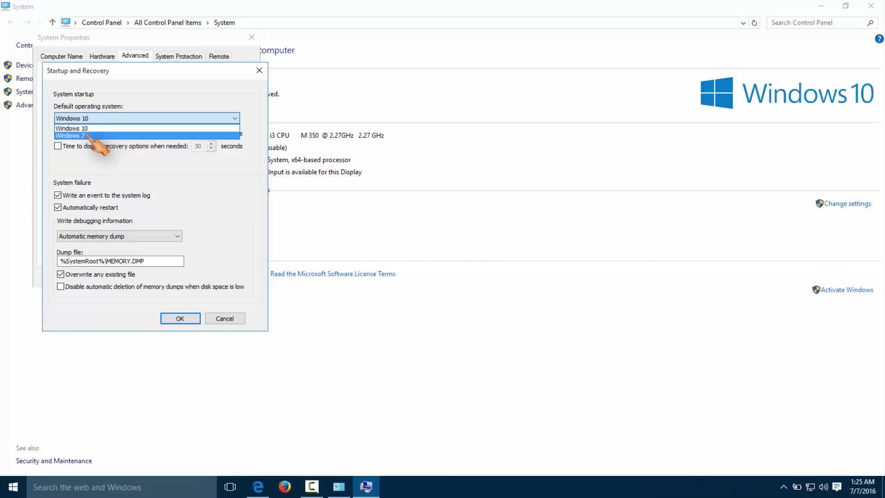
pyautogui.click(89, 136)
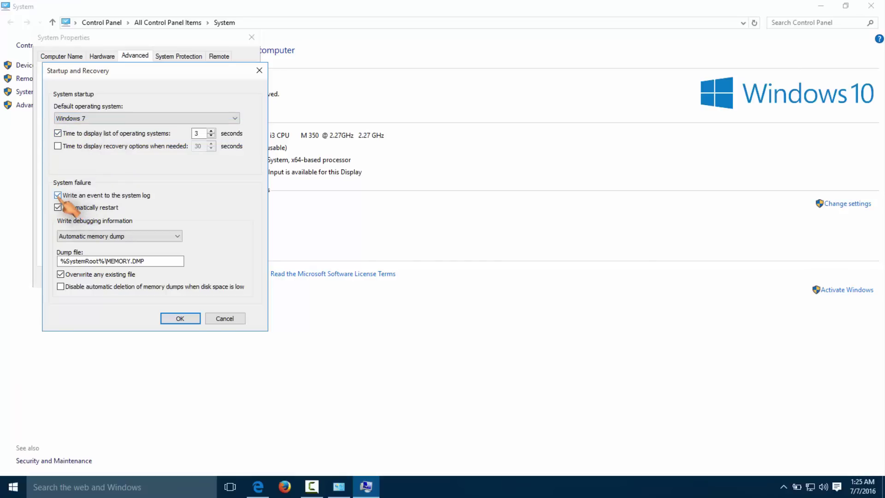
# Turn off writing an event to the system log and automatic restart on system failure, and confirm the Startup and Recovery settings.
pyautogui.click(95, 208)
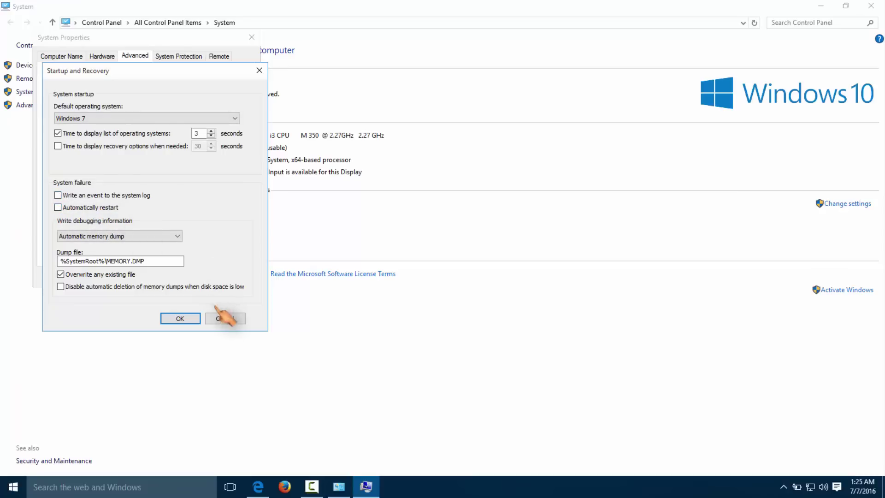
pyautogui.click(180, 318)
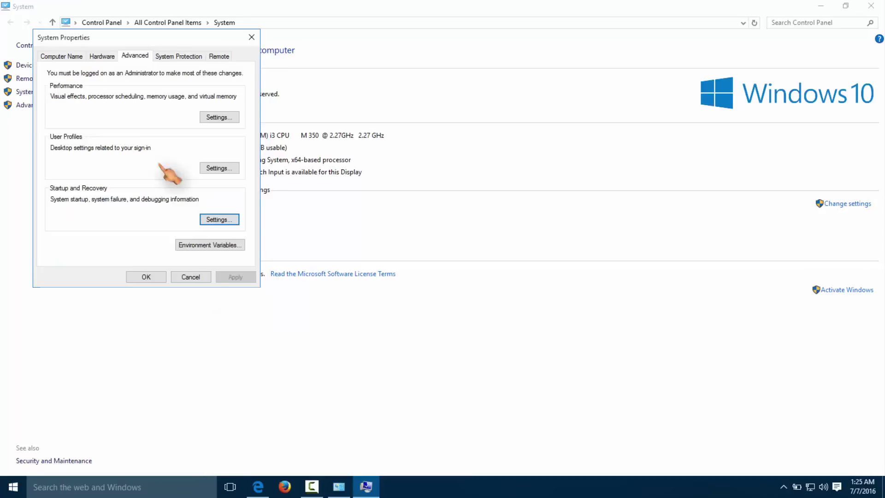
# Open the system protection configuration for Local Disk (E:) and confirm it with "Disable system protection" selected.
pyautogui.click(166, 56)
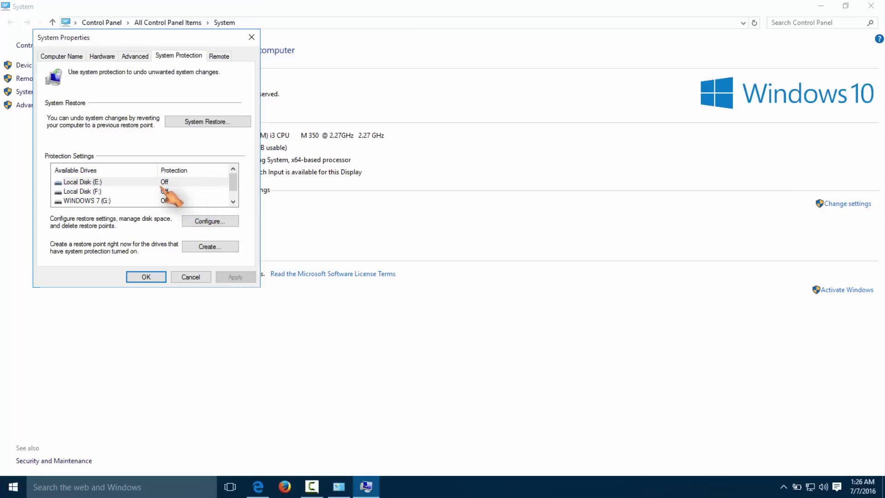
pyautogui.click(209, 221)
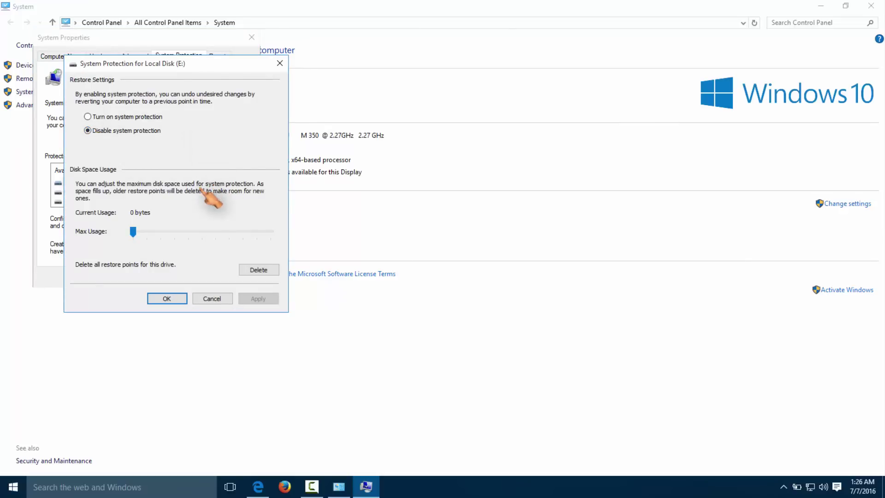
pyautogui.click(167, 299)
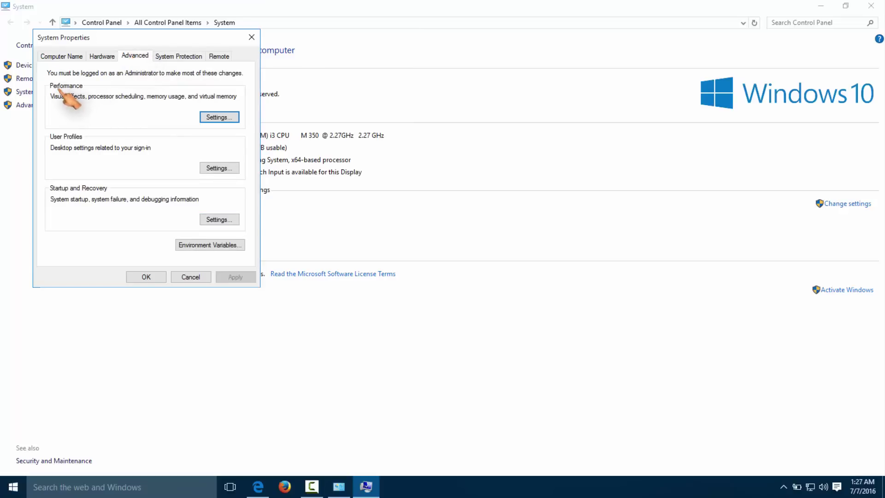
# In the advanced performance options, open the virtual memory settings and turn off automatic paging file size management for all drives.
pyautogui.click(225, 118)
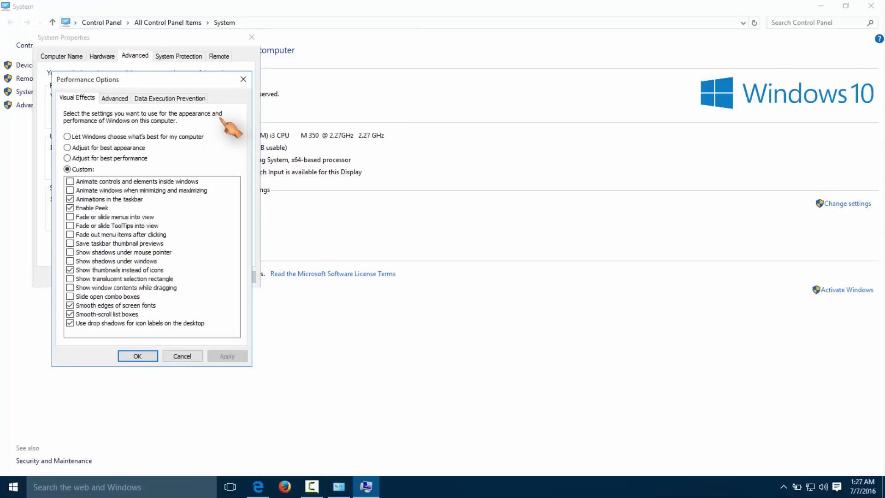
pyautogui.click(116, 97)
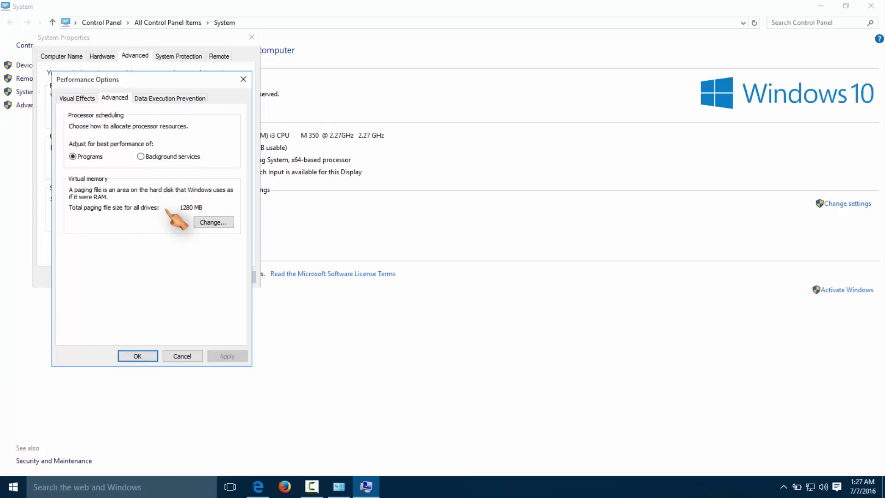
pyautogui.click(222, 224)
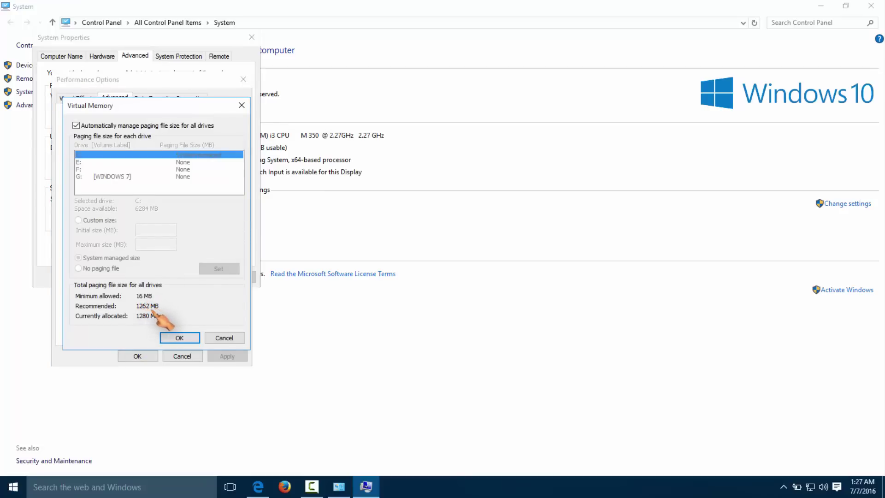
pyautogui.click(76, 125)
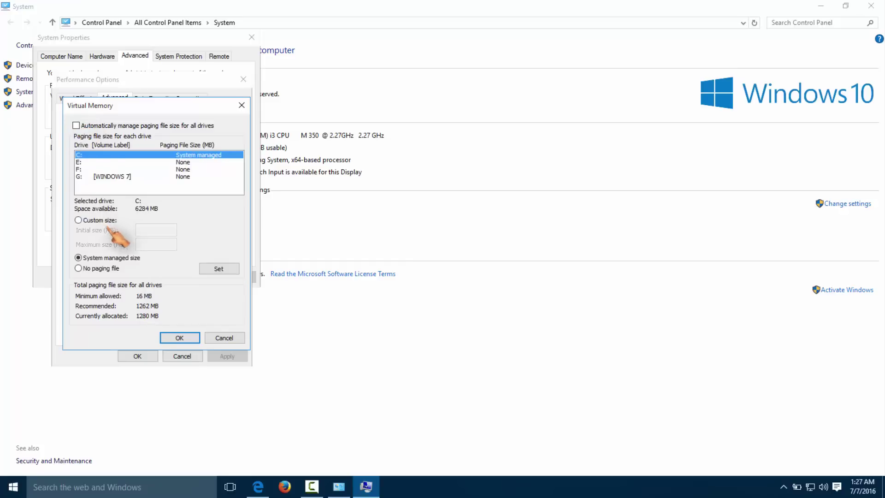
# Set a custom paging file for drive C: with an initial size of 4096 MB and a maximum size of 4096 MB.
pyautogui.click(79, 220)
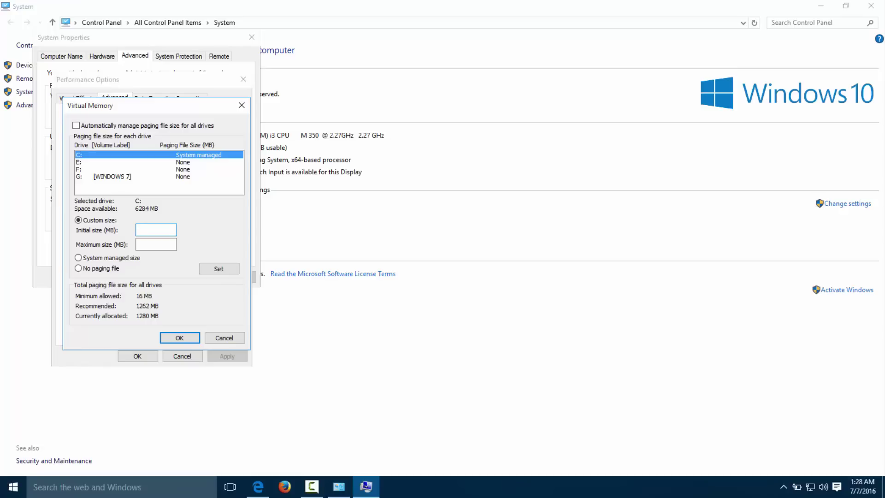
pyautogui.write('4096')
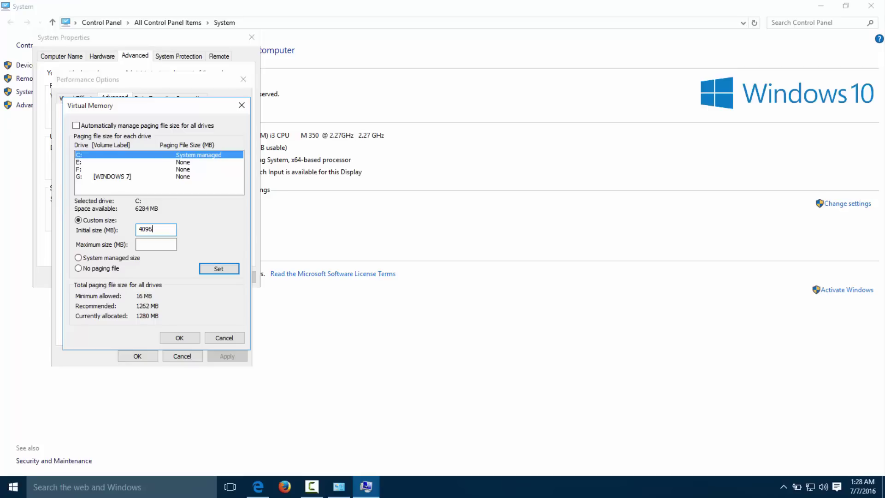
pyautogui.click(156, 244)
pyautogui.write('4096')
pyautogui.click(219, 268)
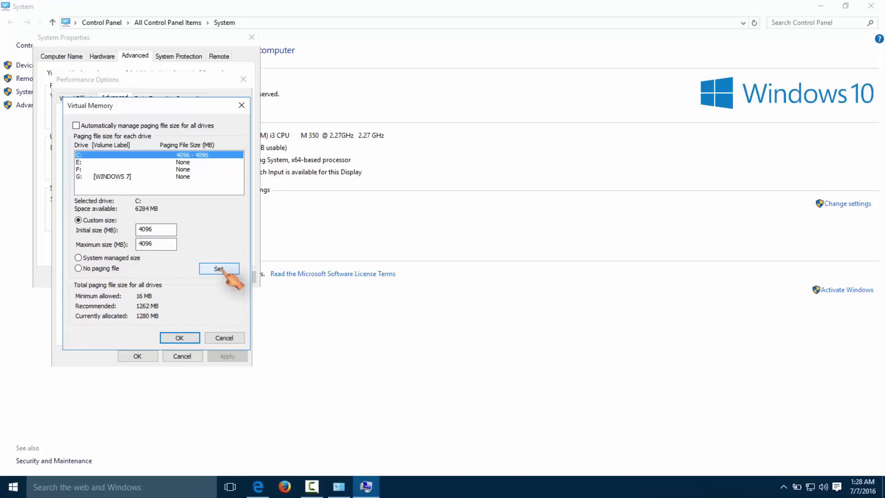
# Confirm the virtual memory and performance settings, then close System Properties and the System window.
pyautogui.click(179, 337)
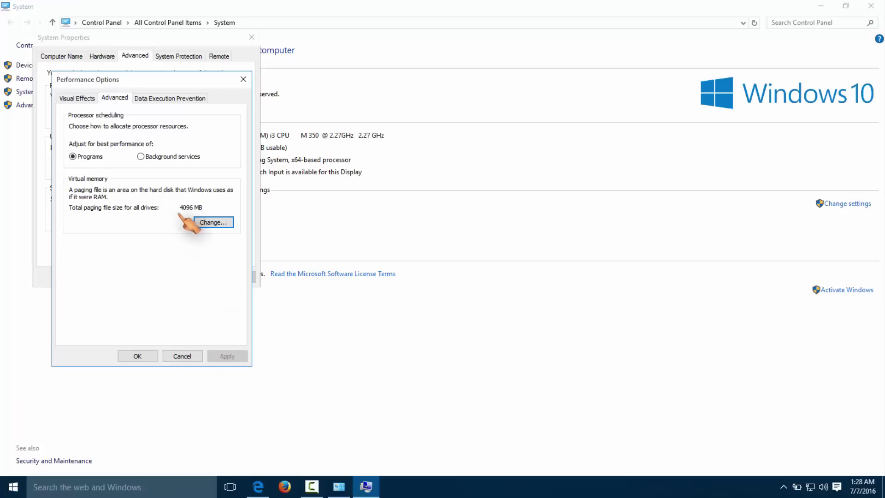
pyautogui.click(138, 355)
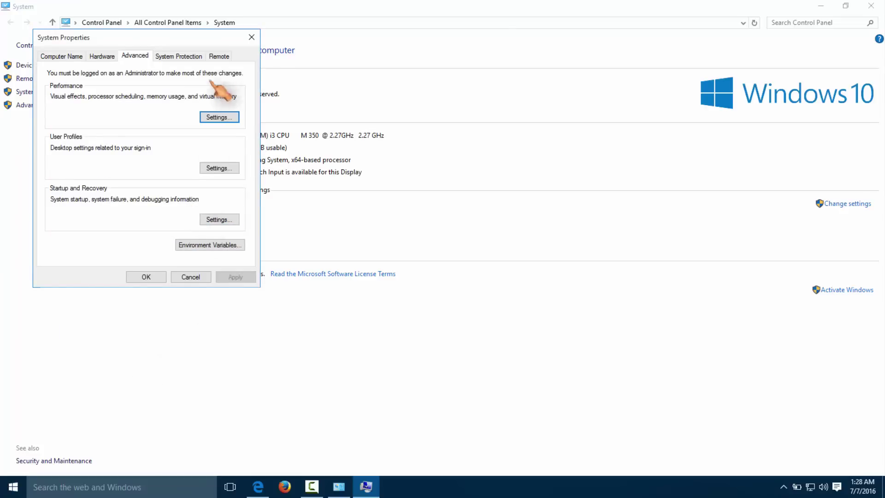
pyautogui.click(251, 36)
pyautogui.click(870, 7)
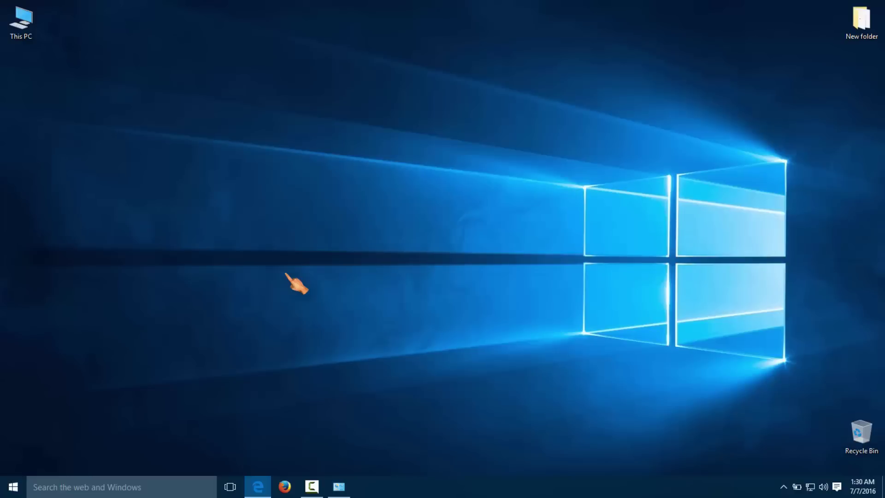